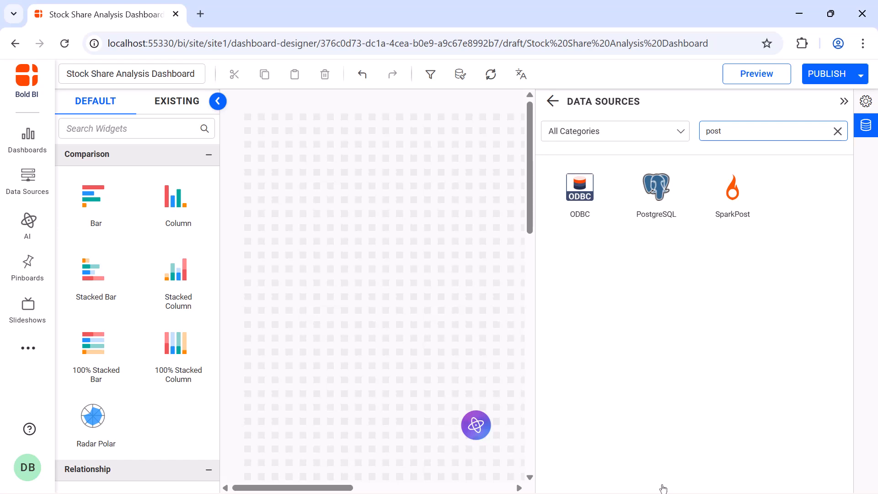
# Start a new PostgreSQL data source and name it "Stock Share Data".
pyautogui.click(645, 220)
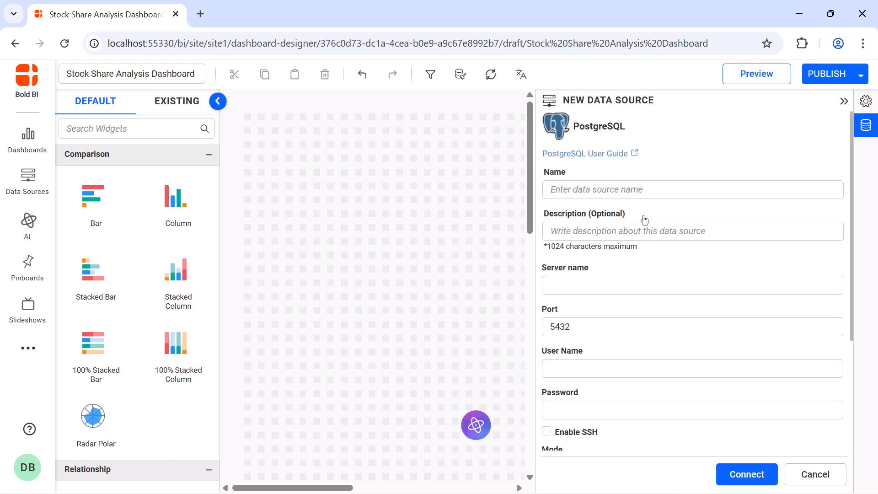
pyautogui.click(653, 190)
pyautogui.write('Stock Share Data')
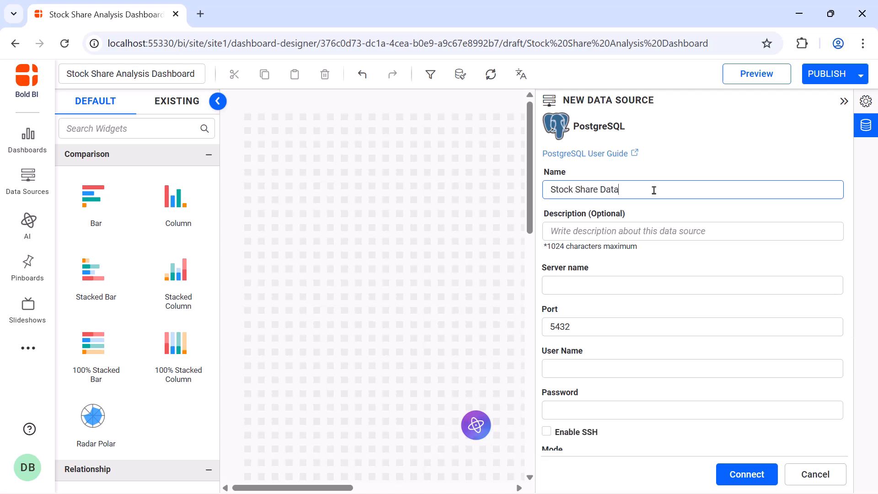
# Fill in the server name, port, user name and password for the PostgreSQL connection.
pyautogui.click(659, 280)
pyautogui.hotkey('ctrl', 'v')
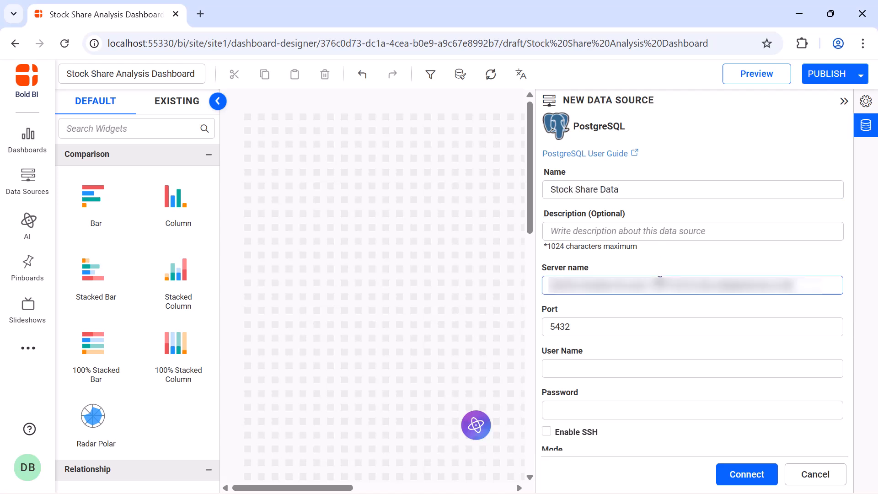
pyautogui.click(660, 324)
pyautogui.hotkey('ctrl', 'a')
pyautogui.press('BackSpace')
pyautogui.hotkey('ctrl', 'v')
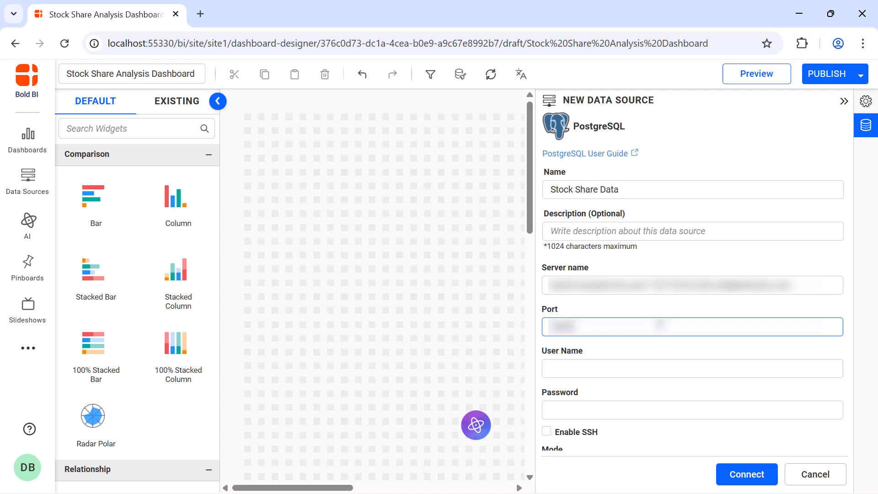
pyautogui.press('Tab')
pyautogui.hotkey('ctrl', 'v')
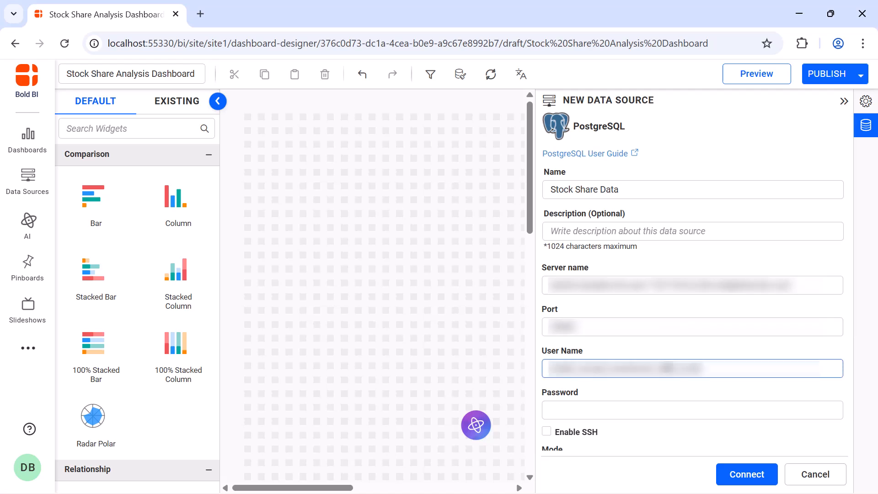
pyautogui.click(668, 407)
pyautogui.hotkey('ctrl', 'v')
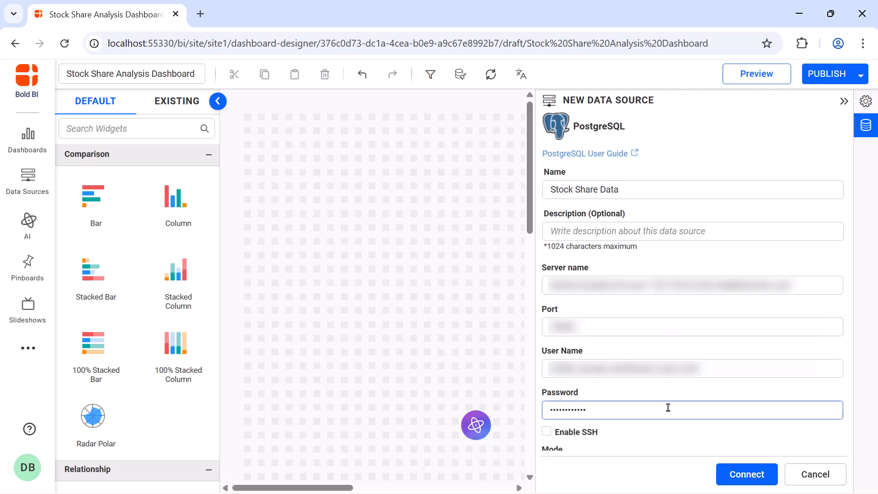
# Set the database to sample-dashboards in live mode and connect the data source.
pyautogui.scroll(-3, 668, 408)
pyautogui.click(671, 336)
pyautogui.write('sample-dashboards')
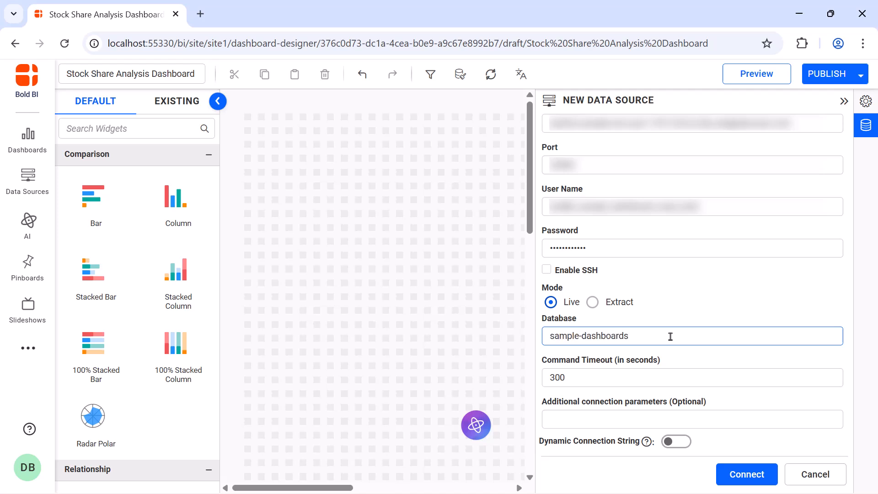
pyautogui.click(746, 481)
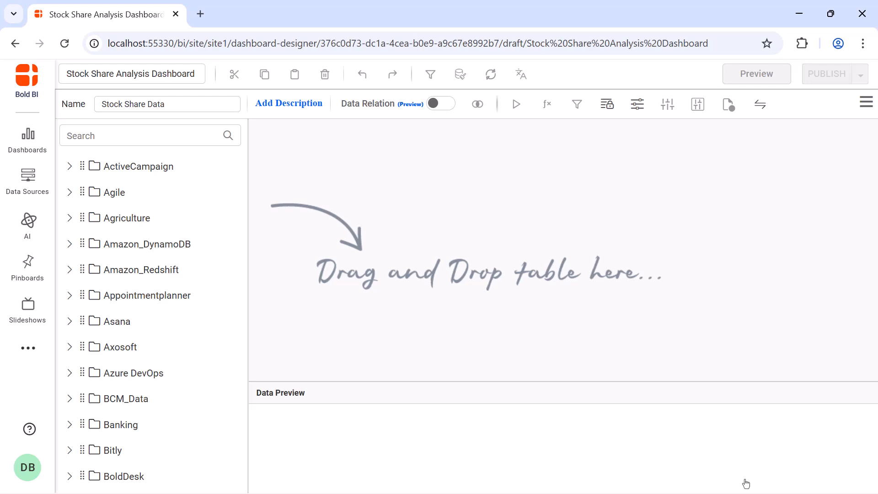
# Find the Finance table Stock-Share-Data, add it to the data source canvas and run the data preview.
pyautogui.click(179, 137)
pyautogui.write('stock')
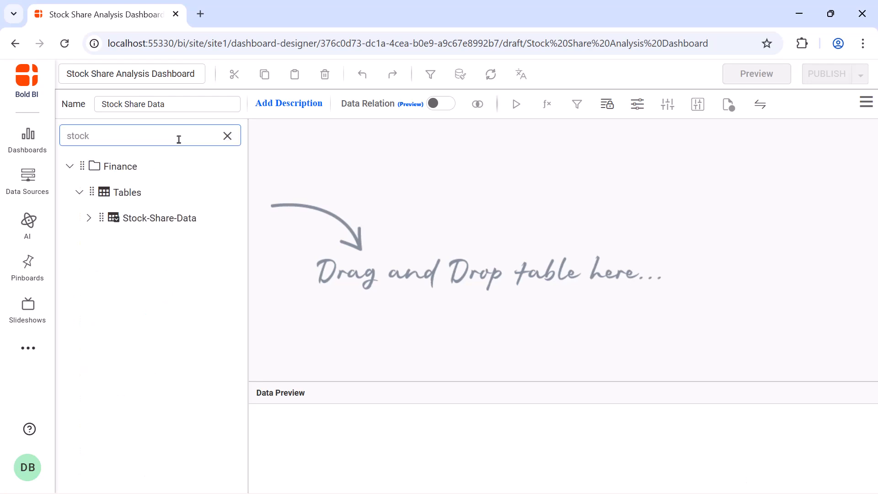
pyautogui.moveTo(155, 220); pyautogui.dragTo(387, 179)
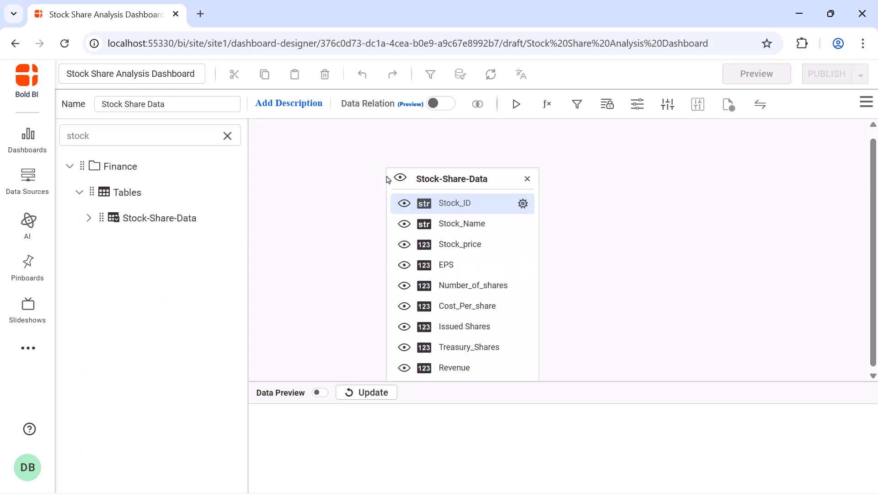
pyautogui.click(516, 110)
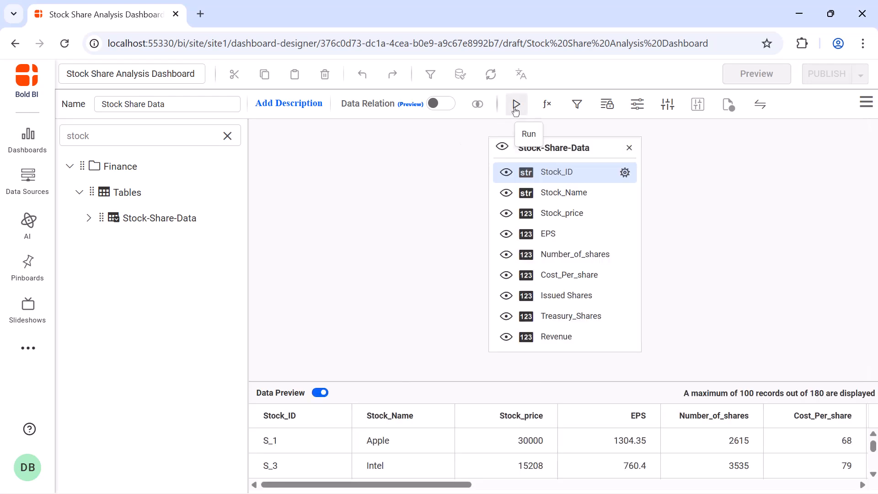
# Save the data source and return to the full dashboard canvas.
pyautogui.click(865, 102)
pyautogui.click(840, 139)
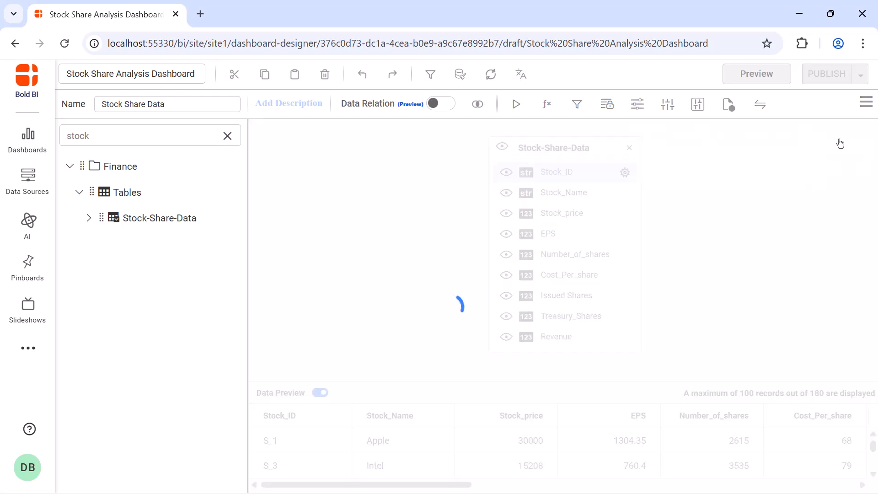
pyautogui.click(845, 103)
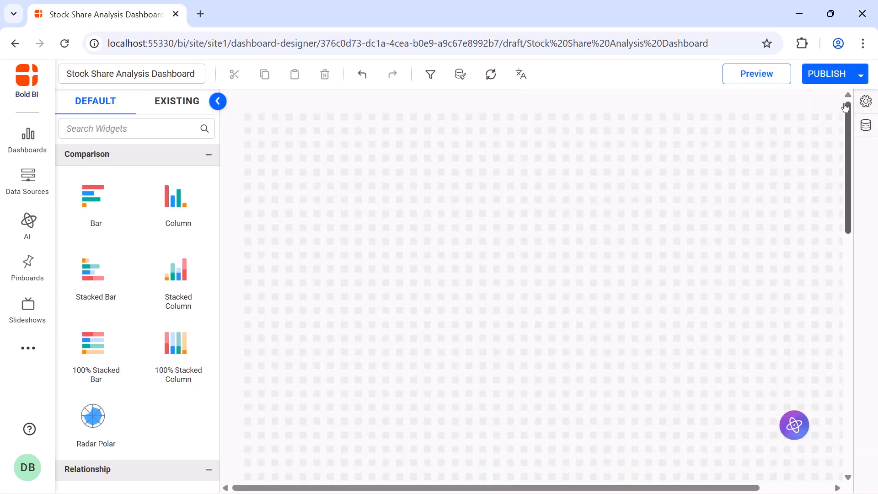
# Place a Combo Box widget in the upper-left corner of the dashboard canvas and enlarge it.
pyautogui.click(165, 129)
pyautogui.write('combo')
pyautogui.moveTo(92, 293); pyautogui.dragTo(252, 120)
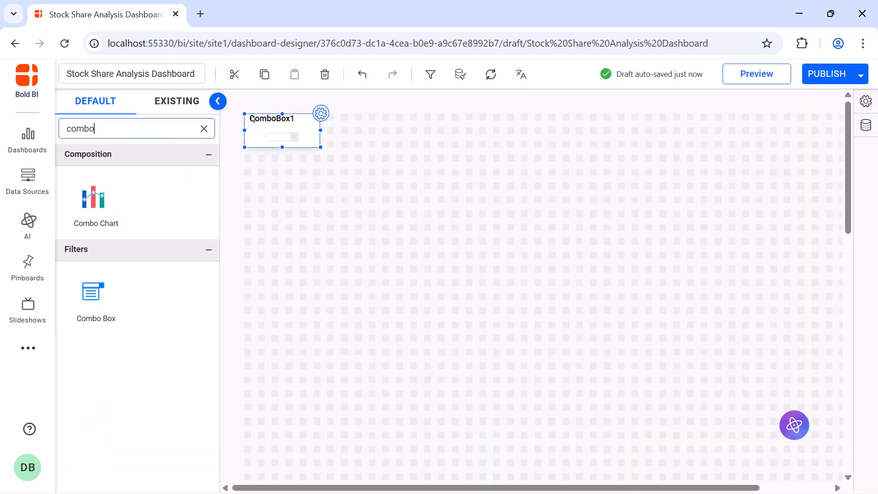
pyautogui.moveTo(320, 147); pyautogui.dragTo(389, 174)
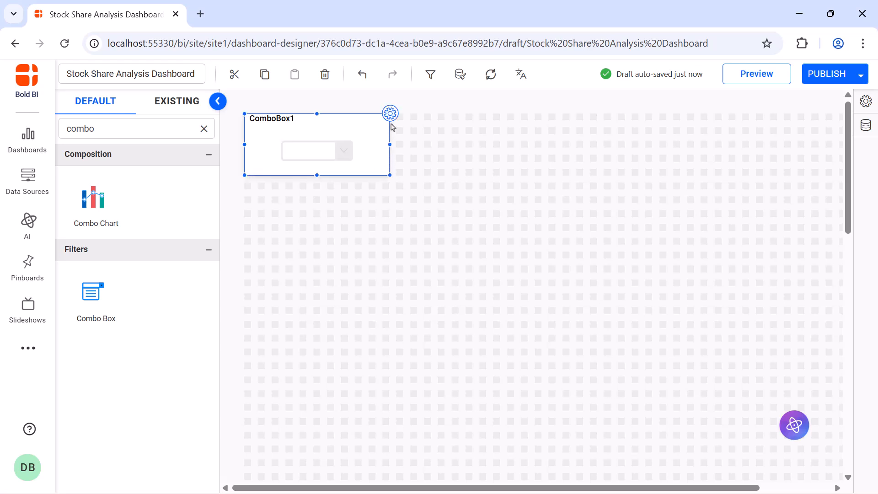
# Name the combo box "Companies" and assign Stock_Name as its value column.
pyautogui.click(391, 115)
pyautogui.click(618, 147)
pyautogui.hotkey('ctrl', 'a')
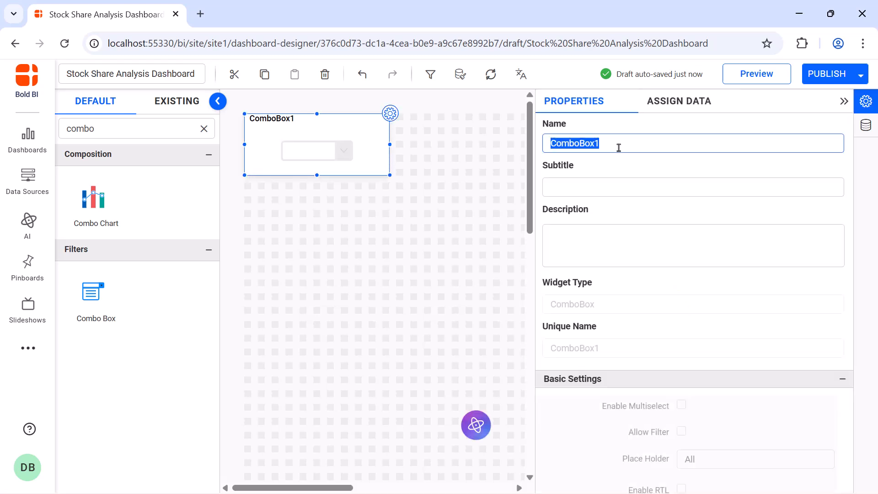
pyautogui.press('BackSpace')
pyautogui.write('Companies')
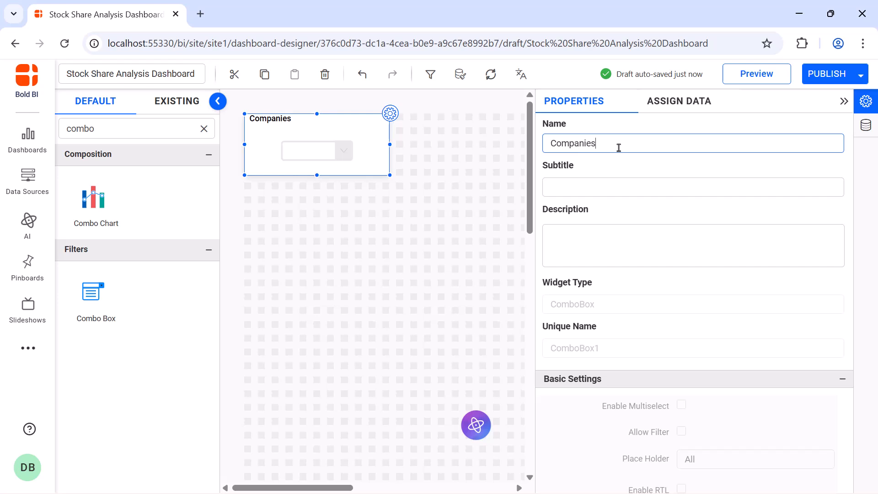
pyautogui.click(682, 112)
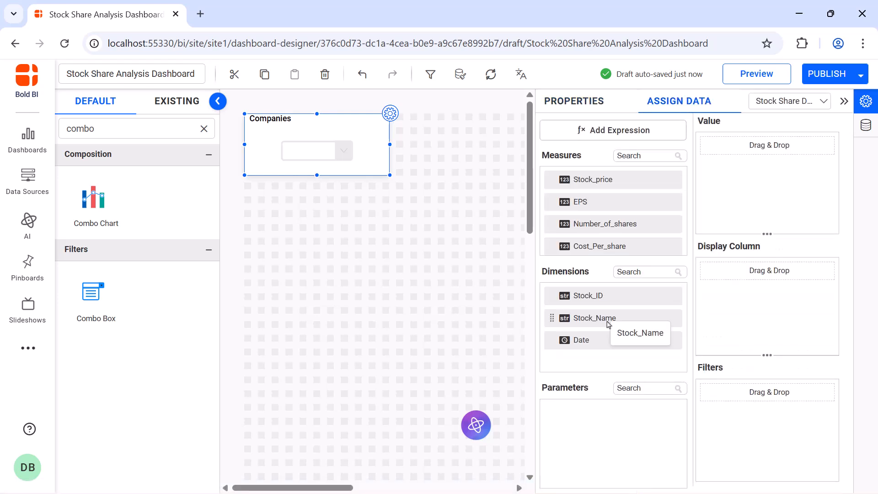
pyautogui.moveTo(609, 324); pyautogui.dragTo(701, 201)
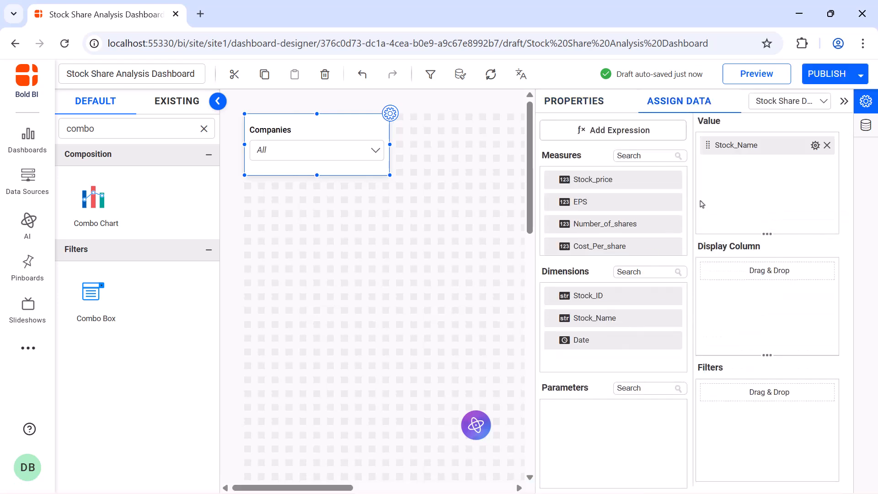
# Enable multiselect, filtering and Show All for the Companies combo box, and disable Persist Virtual Selection.
pyautogui.click(574, 101)
pyautogui.scroll(-5, 682, 170)
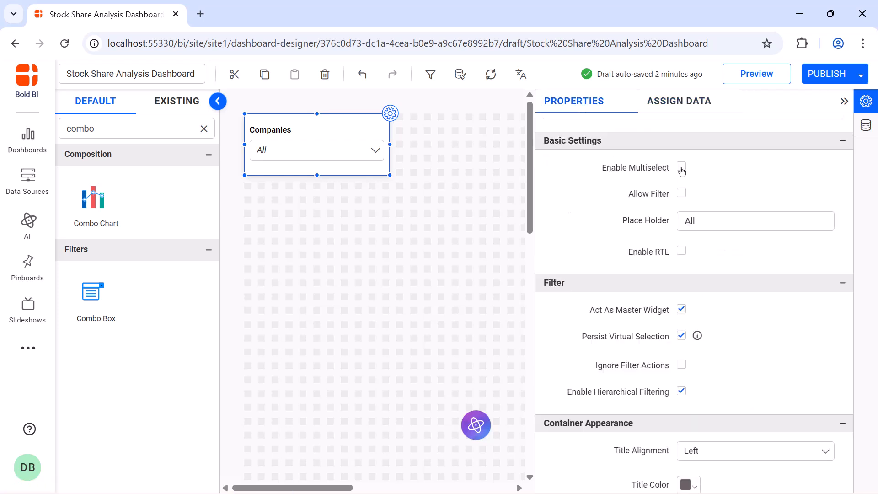
pyautogui.click(682, 168)
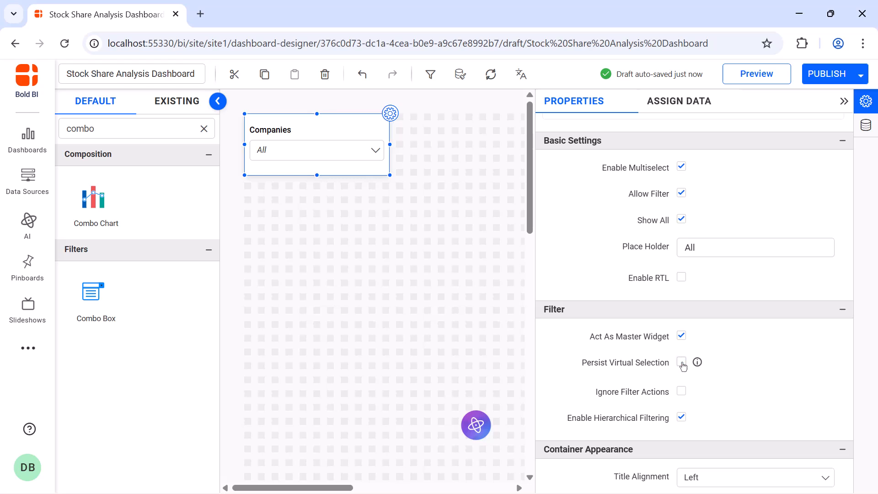
# Disable automatic title font sizing for the Companies combo box and set the title font size to 16.
pyautogui.scroll(-7, 683, 366)
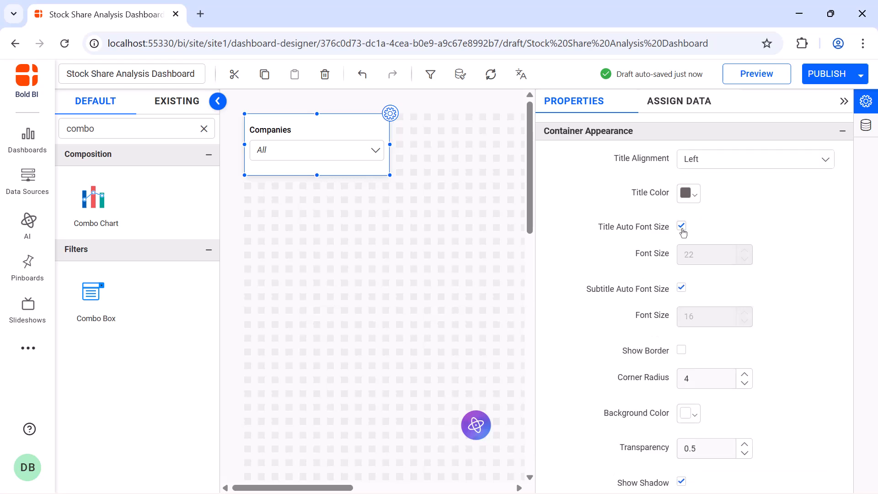
pyautogui.click(681, 226)
pyautogui.doubleClick(693, 253)
pyautogui.write('16')
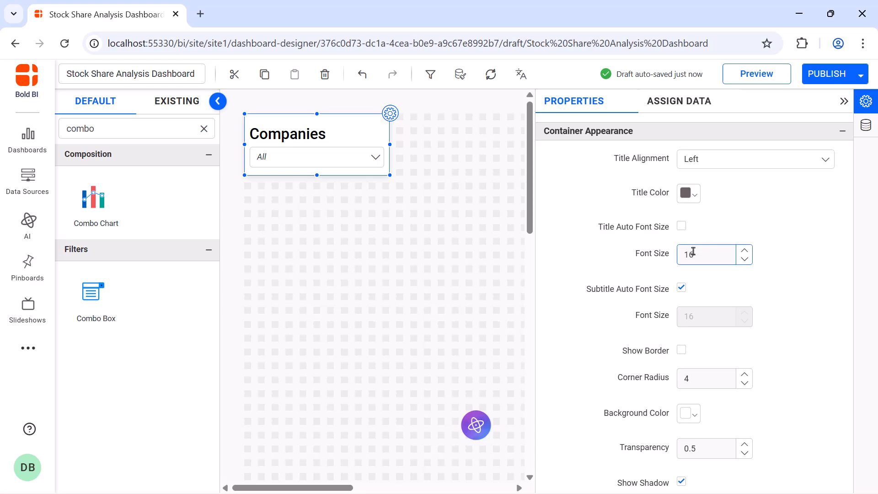
pyautogui.click(845, 101)
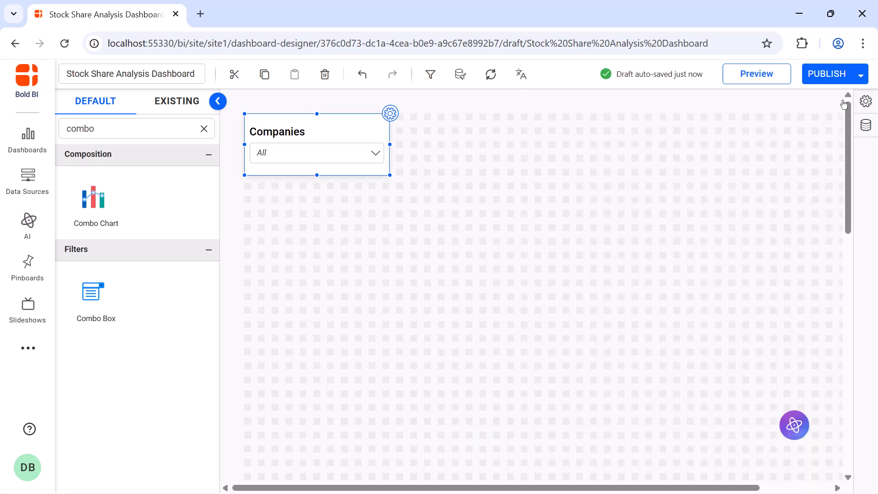
# Place a Number Card widget on the canvas beside the Companies combo box.
pyautogui.click(204, 129)
pyautogui.write('num')
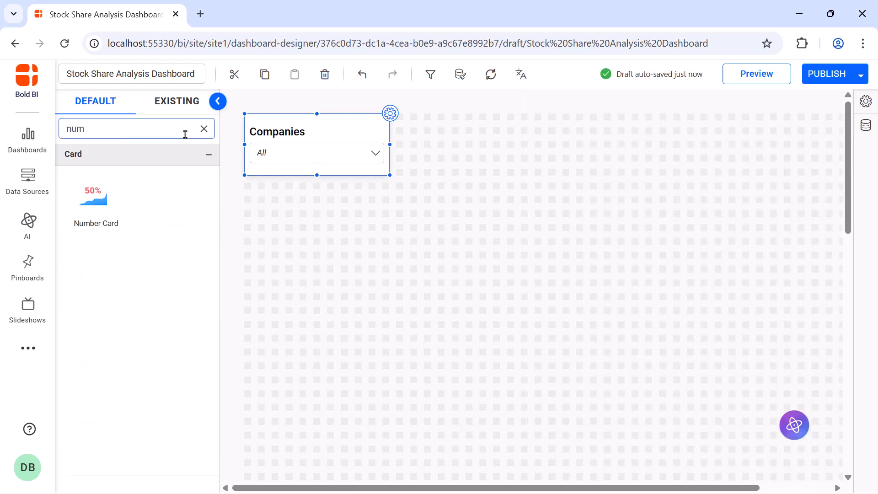
pyautogui.moveTo(94, 196); pyautogui.dragTo(534, 166)
# Name the number card "Trading Volume".
pyautogui.click(543, 113)
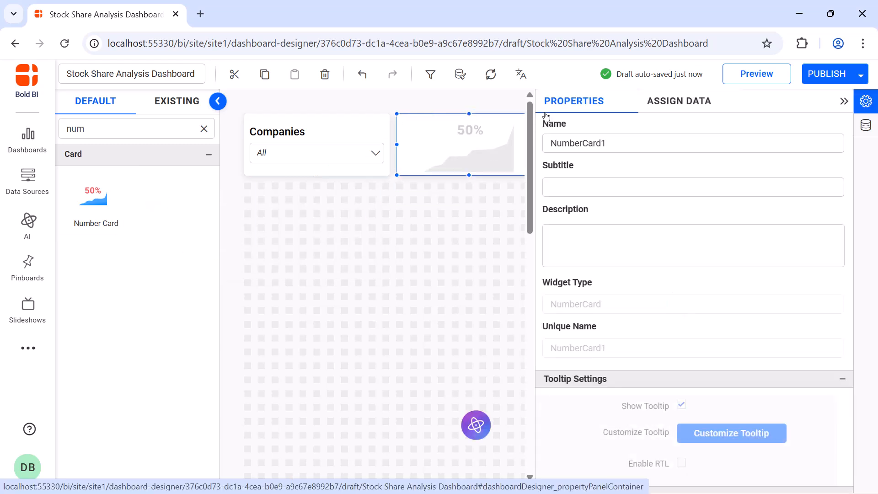
pyautogui.click(677, 150)
pyautogui.hotkey('ctrl', 'a')
pyautogui.press('BackSpace')
pyautogui.write('Trading Volume')
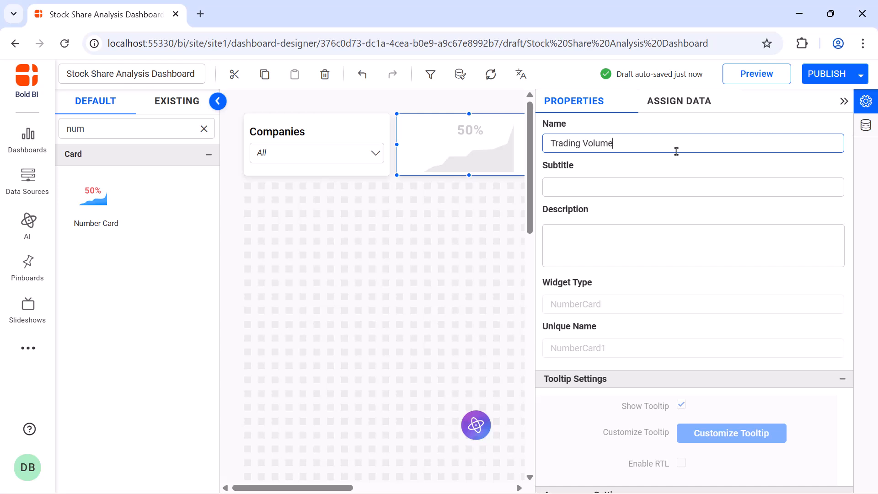
# Create and save an expression named "Traded Volume" with the formula Sum([Number_of_shares]).
pyautogui.click(677, 101)
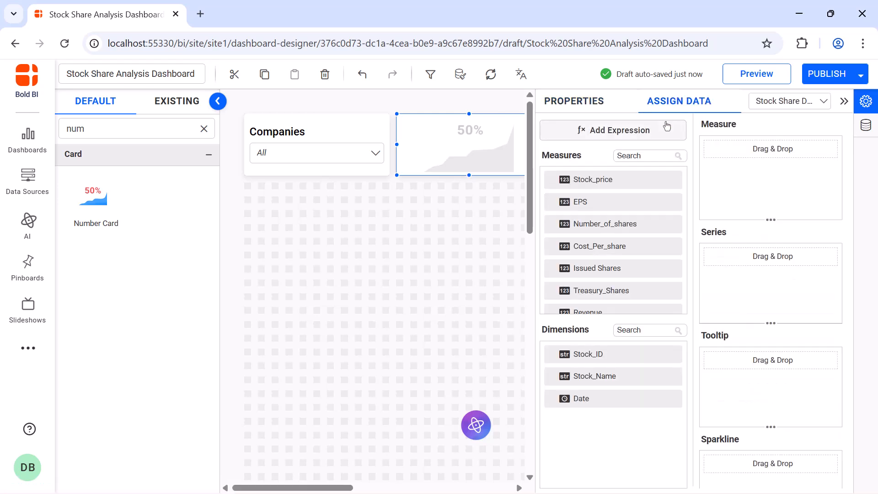
pyautogui.click(666, 126)
pyautogui.click(459, 153)
pyautogui.hotkey('ctrl', 'a')
pyautogui.write('Traded Volume')
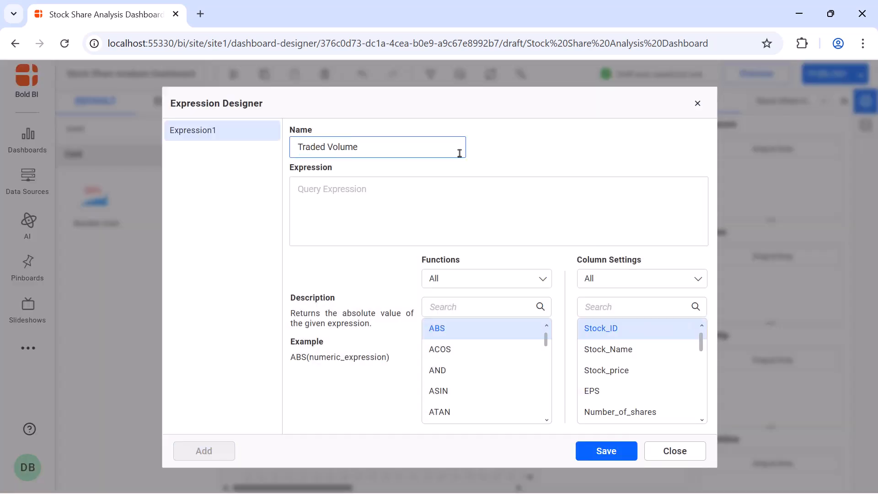
pyautogui.click(456, 189)
pyautogui.write('Sum([Number_of_shares])')
pyautogui.click(606, 451)
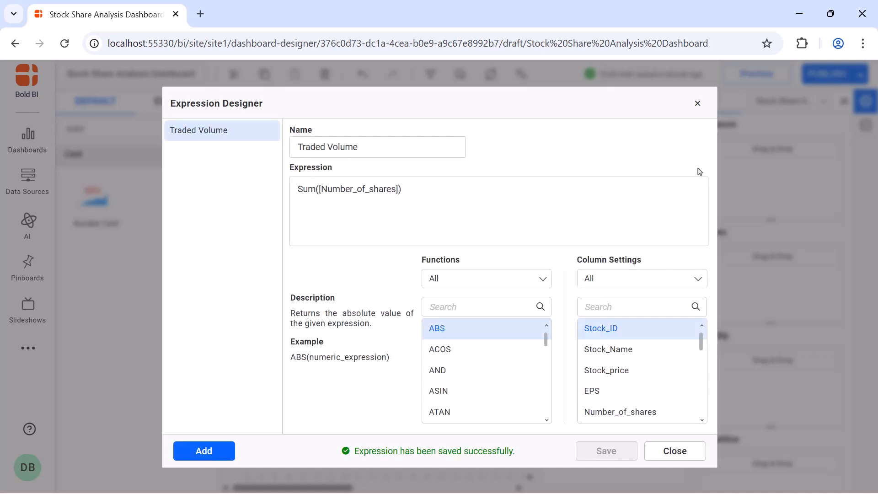
pyautogui.click(697, 103)
# Assign the Traded Volume expression as the number card's measure.
pyautogui.click(666, 156)
pyautogui.write('t')
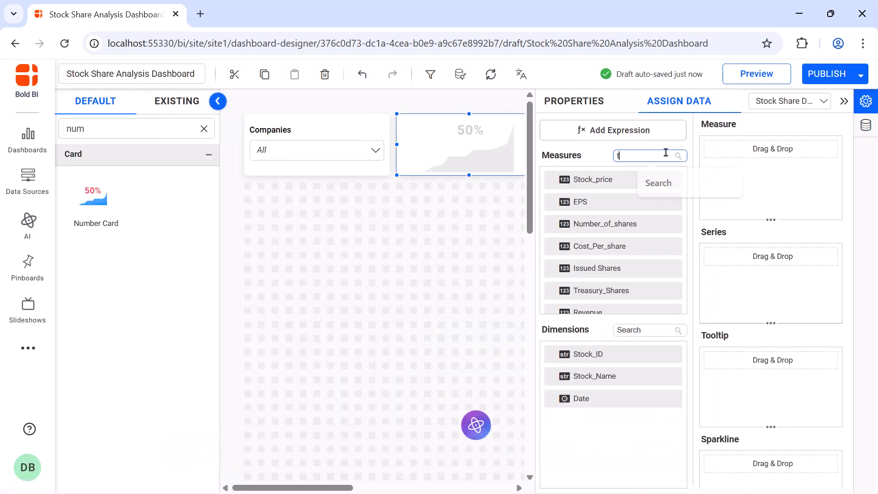
pyautogui.write('ra')
pyautogui.moveTo(657, 180); pyautogui.dragTo(709, 183)
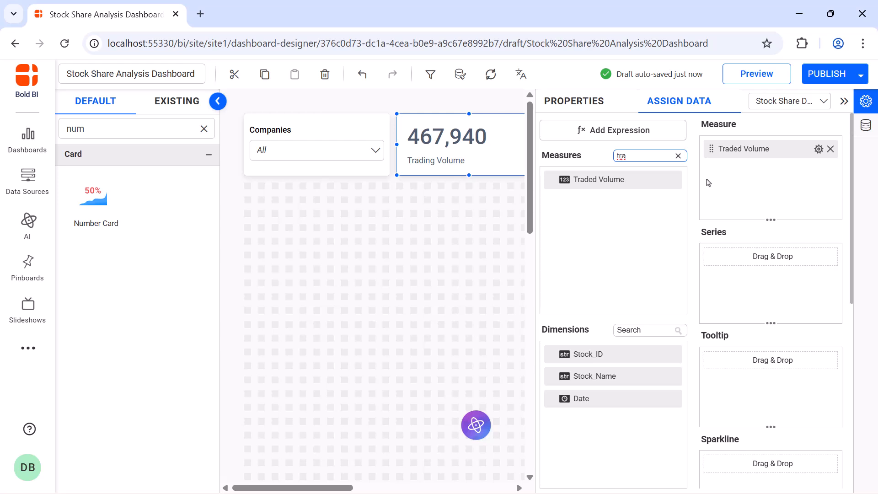
# Format the Traded Volume measure so that the text "share(s)" is appended after the number.
pyautogui.click(819, 149)
pyautogui.click(819, 213)
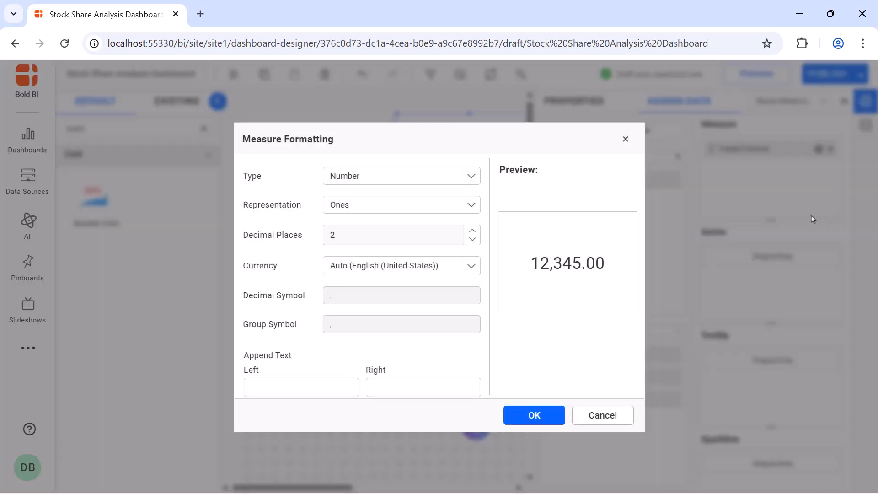
pyautogui.click(423, 388)
pyautogui.write('share(s)')
pyautogui.click(510, 419)
# Add the Date dimension to the Trading Volume card's sparkline and group it by Date.
pyautogui.moveTo(567, 399); pyautogui.dragTo(707, 467)
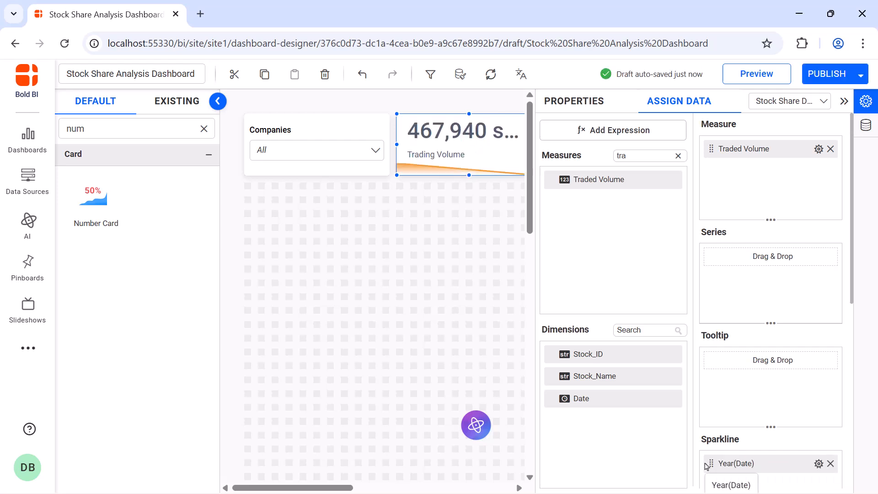
pyautogui.click(819, 464)
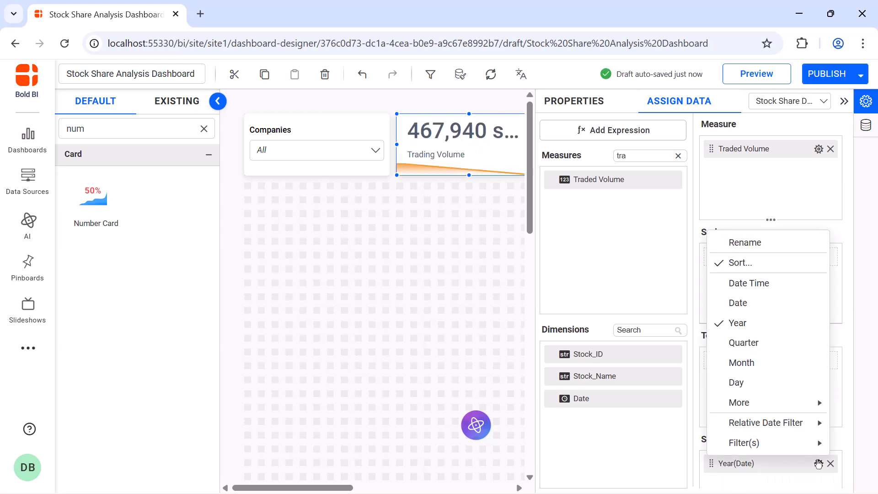
pyautogui.click(799, 305)
# Apply a relative date filter to the sparkline's Date field, with the range Day and a period count of 15.
pyautogui.click(819, 464)
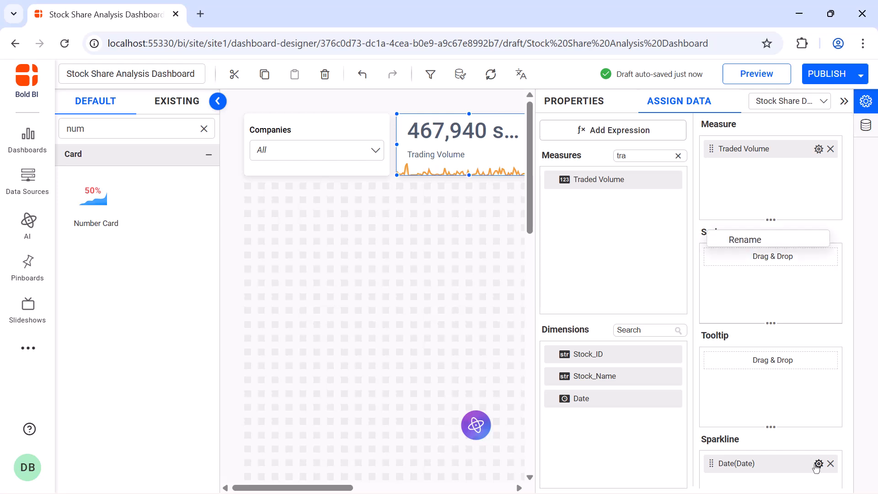
pyautogui.moveTo(759, 420)
pyautogui.click(686, 424)
pyautogui.click(435, 215)
pyautogui.click(434, 324)
pyautogui.click(435, 259)
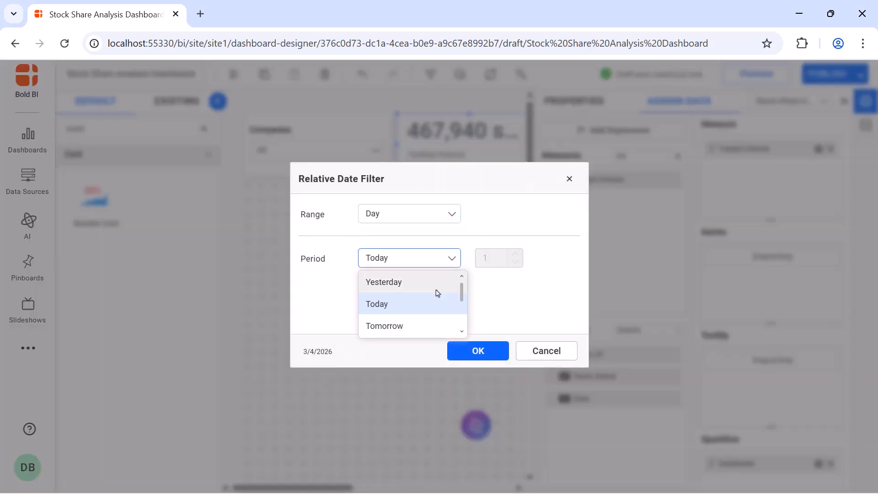
pyautogui.scroll(-1, 437, 295)
pyautogui.click(439, 304)
pyautogui.doubleClick(490, 262)
pyautogui.write('15')
pyautogui.click(476, 375)
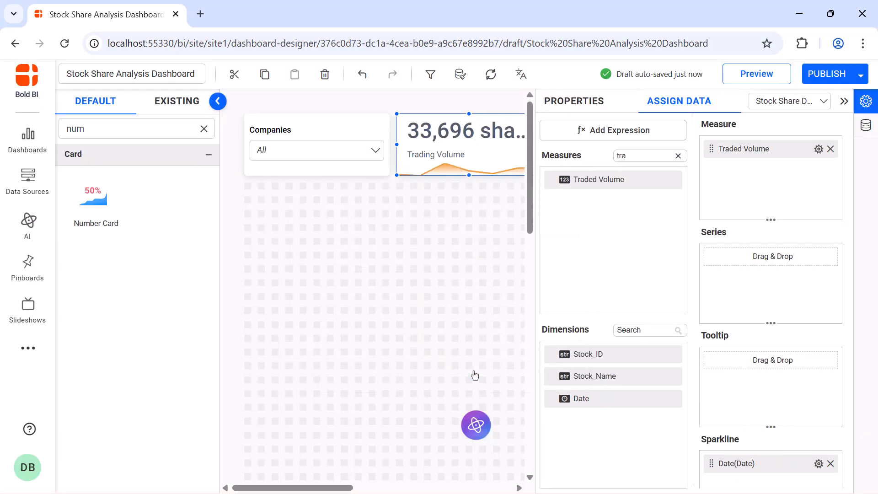
# Set the Trading Volume card's horizontal alignment to Center.
pyautogui.click(570, 101)
pyautogui.scroll(-8, 743, 171)
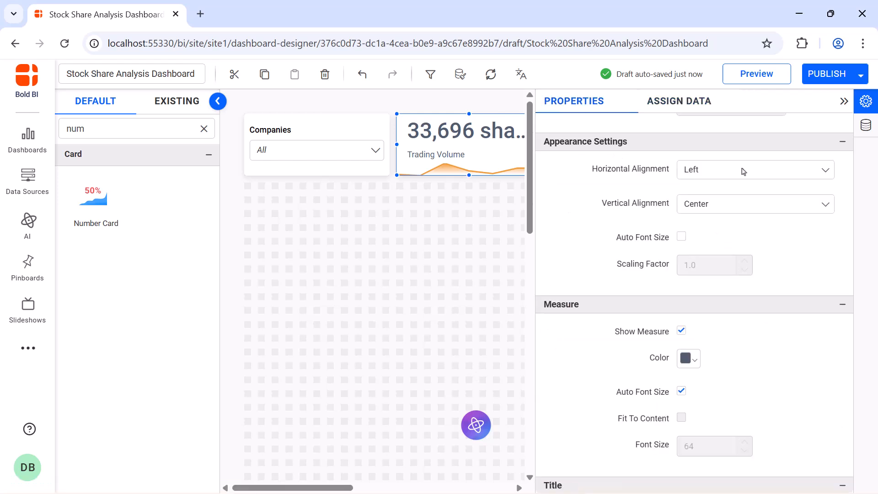
pyautogui.click(743, 171)
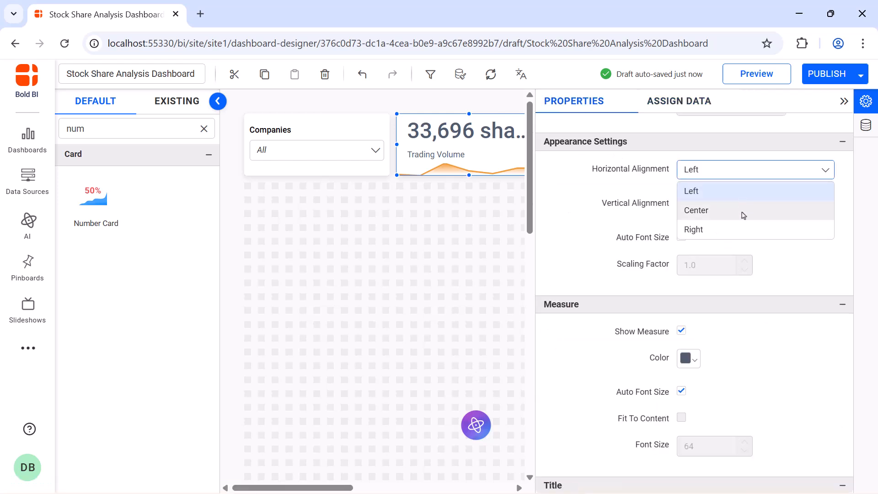
pyautogui.click(743, 213)
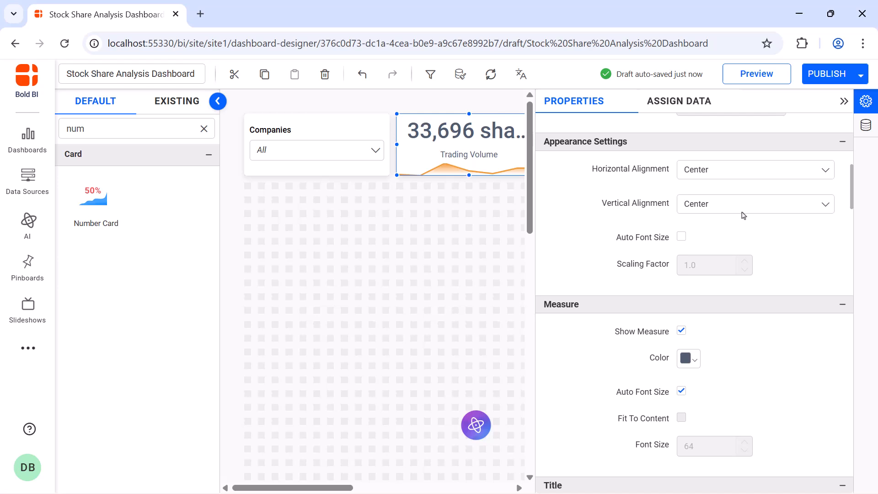
# Turn off automatic font sizing for the Trading Volume card's measure and set its font size to 20.
pyautogui.click(682, 392)
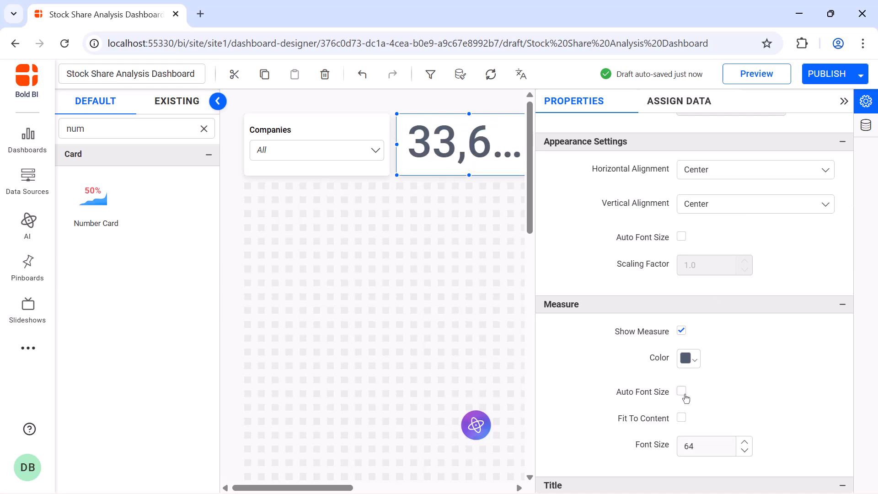
pyautogui.doubleClick(702, 445)
pyautogui.write('20')
# Turn off automatic font sizing for the Trading Volume card's title and set the title position to Top.
pyautogui.scroll(-8, 690, 357)
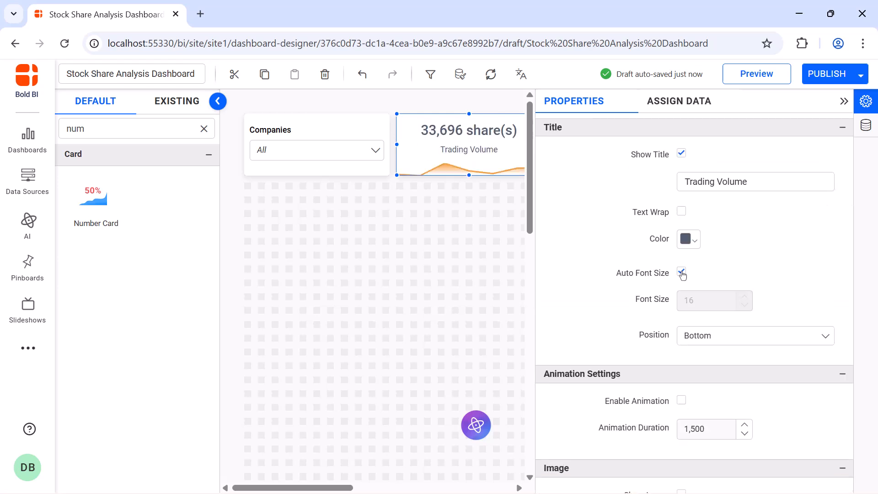
pyautogui.click(682, 273)
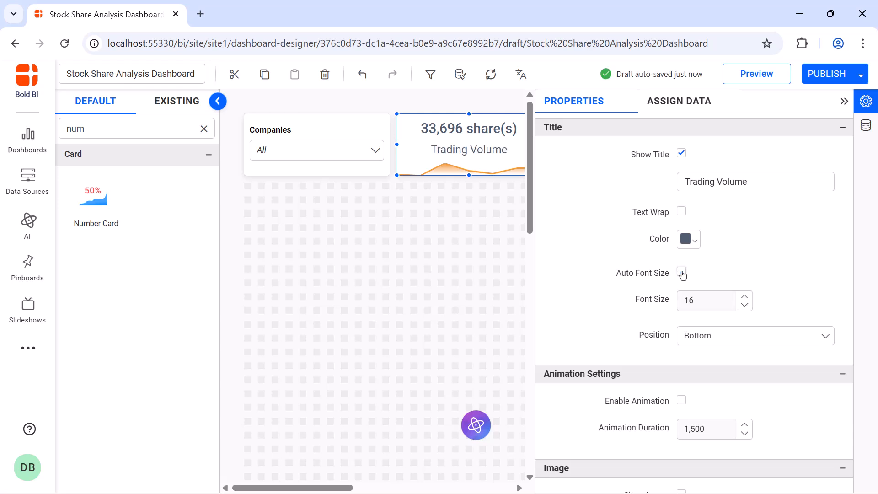
pyautogui.click(760, 331)
pyautogui.click(762, 357)
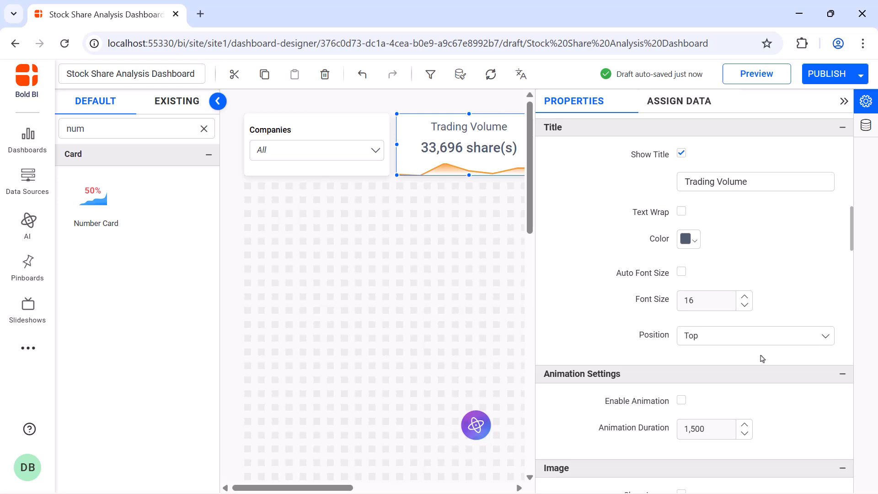
pyautogui.click(839, 101)
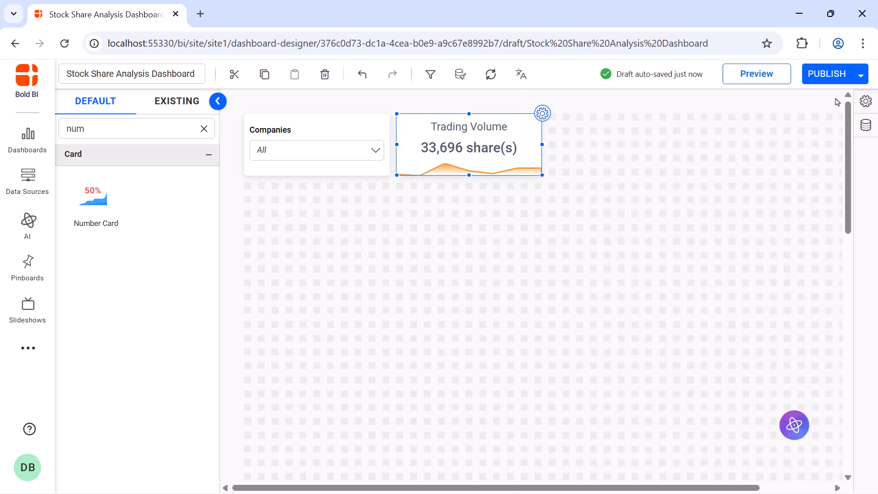
# Place a number card below the Companies filter at the filter's width and name it "Earnings per Share".
pyautogui.moveTo(116, 215); pyautogui.dragTo(275, 206)
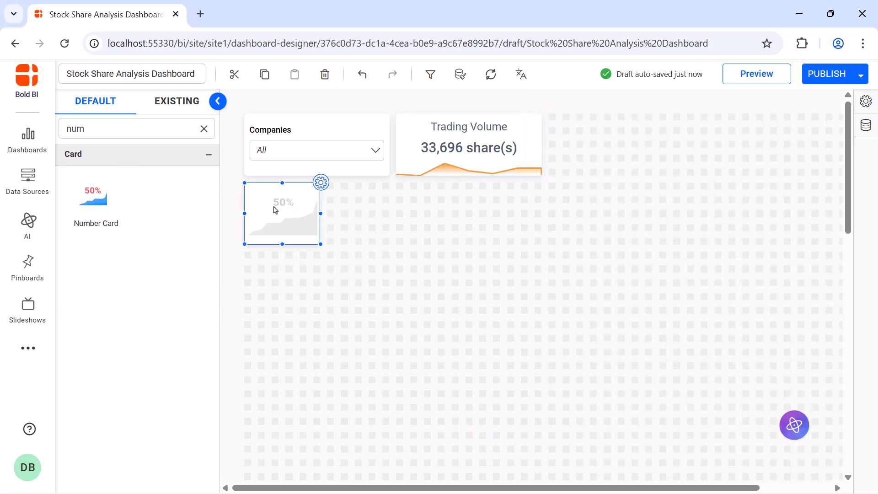
pyautogui.moveTo(319, 243); pyautogui.dragTo(385, 236)
pyautogui.click(390, 183)
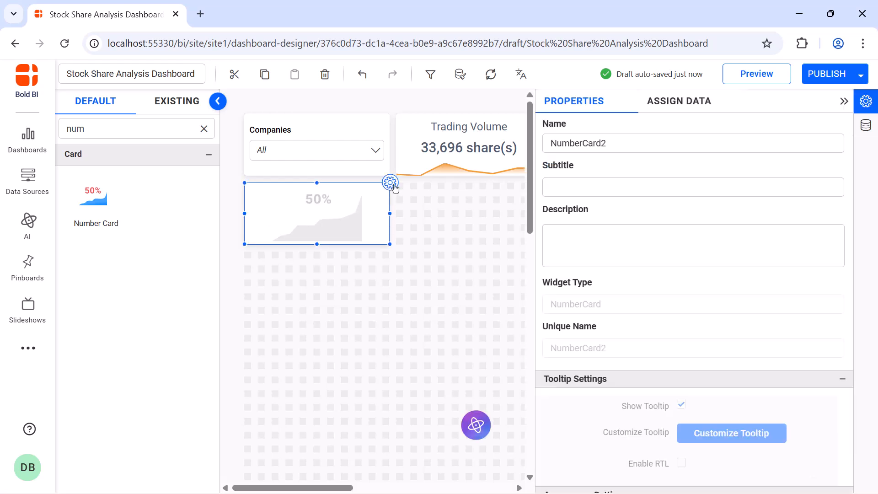
pyautogui.doubleClick(636, 140)
pyautogui.write('Earnings per Share')
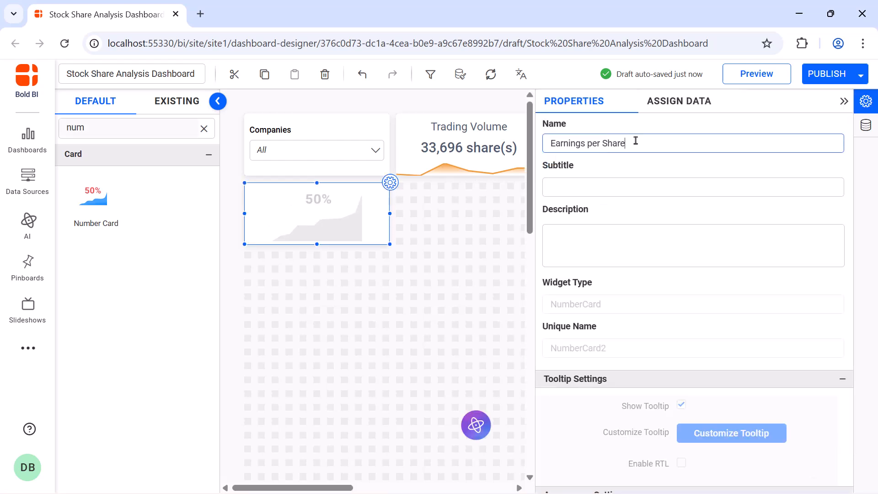
# Create and save an expression named "Outstanding shares" with the formula [Issued Shares]-[Treasury_Shares].
pyautogui.click(673, 113)
pyautogui.click(664, 127)
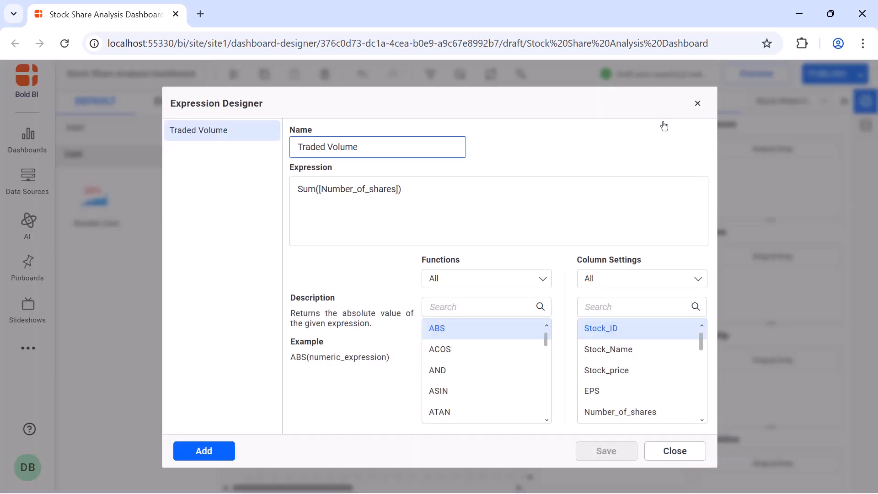
pyautogui.click(198, 446)
pyautogui.doubleClick(382, 151)
pyautogui.write('Outstanding shares')
pyautogui.click(383, 178)
pyautogui.write('[Issued Shares]-[Treasury_Shares]')
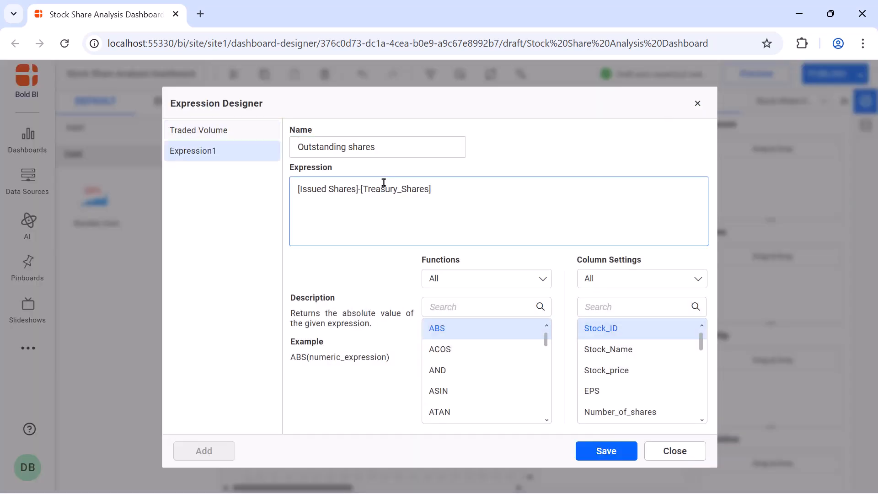
pyautogui.click(585, 451)
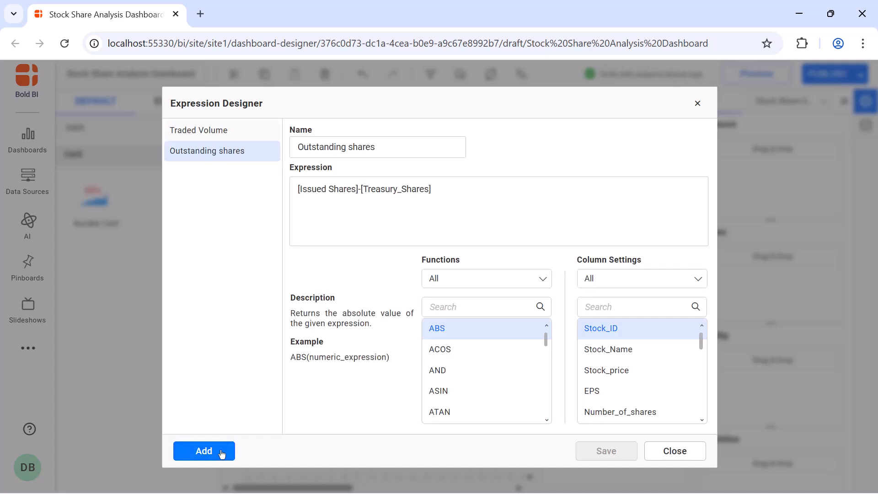
# Create and save an expression named "Earnings per share" with the formula [Revenue]/[Outstanding shares].
pyautogui.click(222, 451)
pyautogui.doubleClick(383, 151)
pyautogui.write('Earnings per share')
pyautogui.click(379, 183)
pyautogui.write('[Revenue]/[Outstanding shares]')
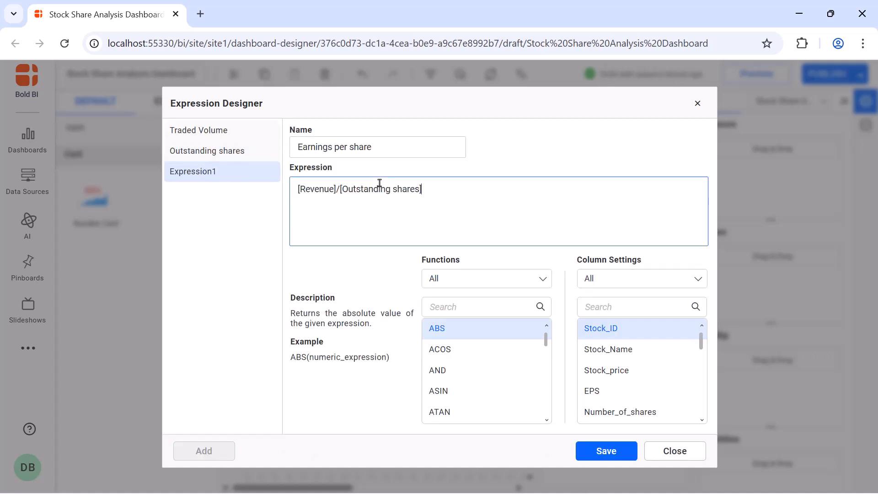
pyautogui.click(598, 448)
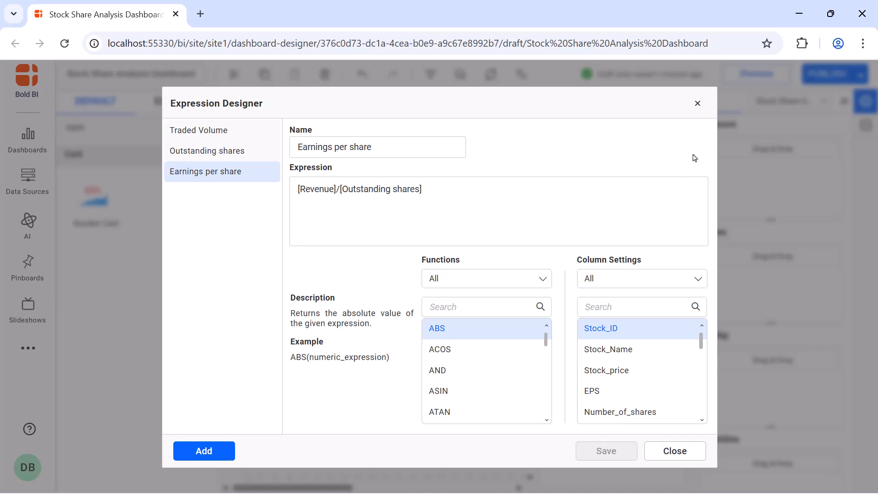
pyautogui.click(697, 103)
# Assign the Earnings per share expression as the new card's measure and format it as Currency.
pyautogui.write('ea')
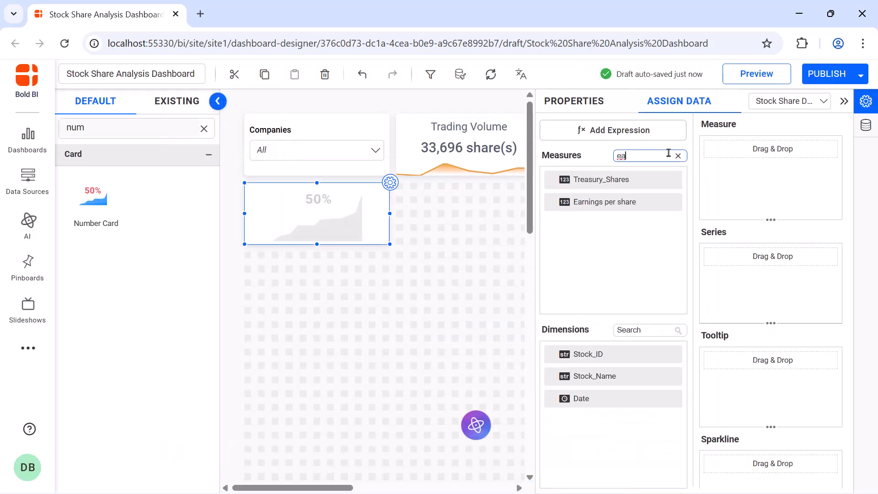
pyautogui.moveTo(636, 202); pyautogui.dragTo(708, 184)
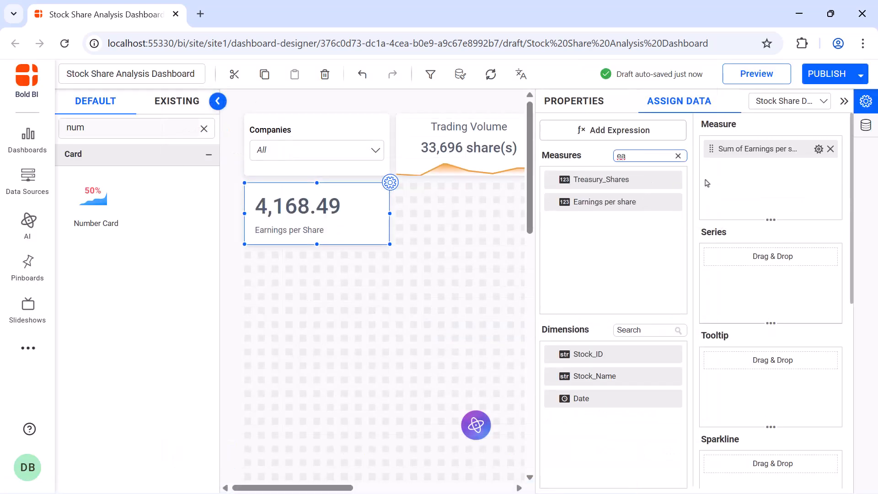
pyautogui.click(819, 149)
pyautogui.click(804, 373)
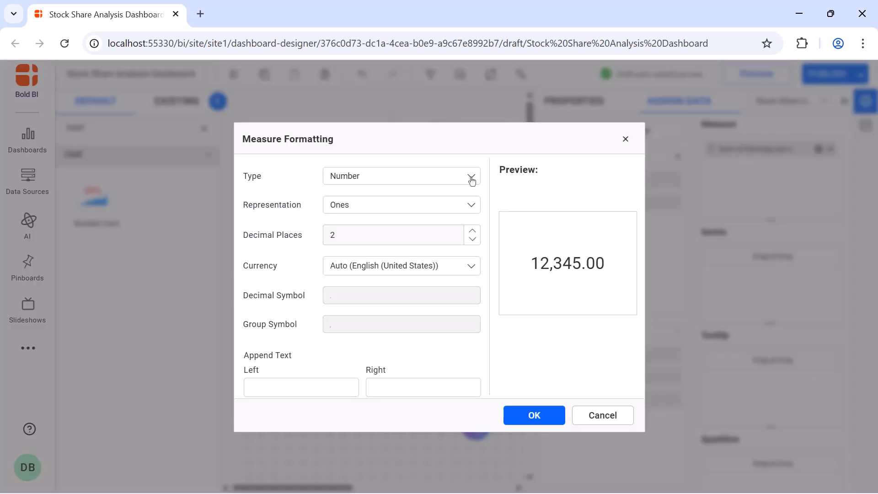
pyautogui.click(472, 181)
pyautogui.click(465, 214)
pyautogui.click(516, 415)
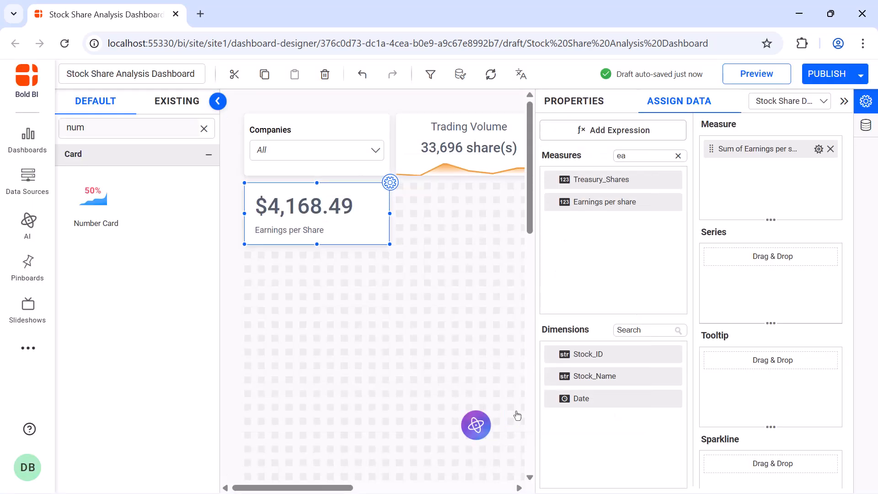
# Style the Earnings per Share card like the Trading Volume card, with centered content and the title above the value.
pyautogui.click(582, 112)
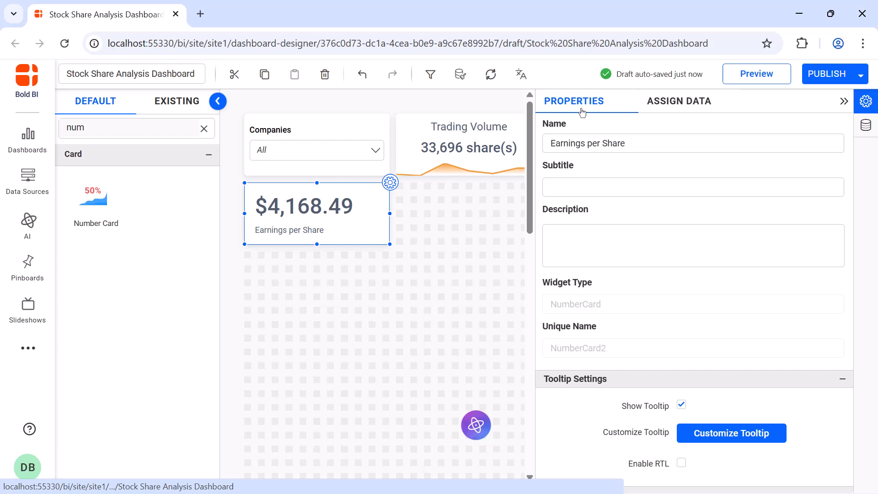
pyautogui.click(844, 101)
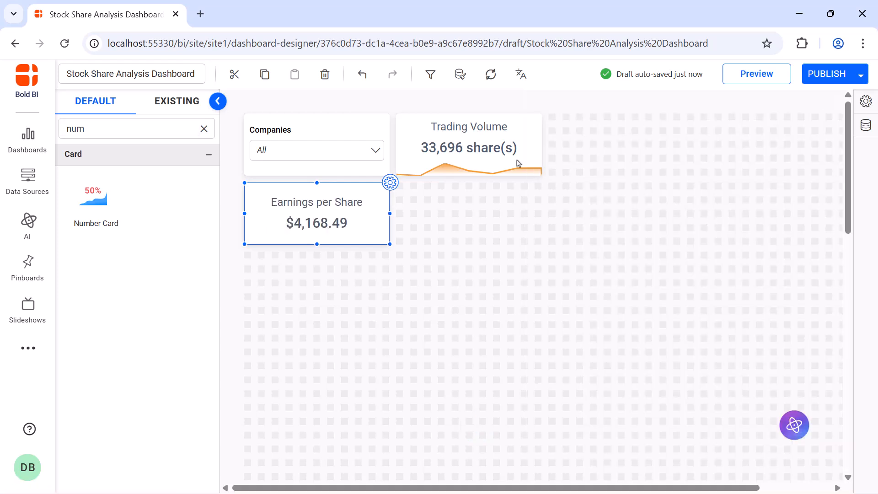
# Place a number card below the Trading Volume card at the same width and name it "Earnings from Traded Shares".
pyautogui.moveTo(117, 215); pyautogui.dragTo(403, 186)
pyautogui.moveTo(473, 243); pyautogui.dragTo(532, 242)
pyautogui.click(544, 183)
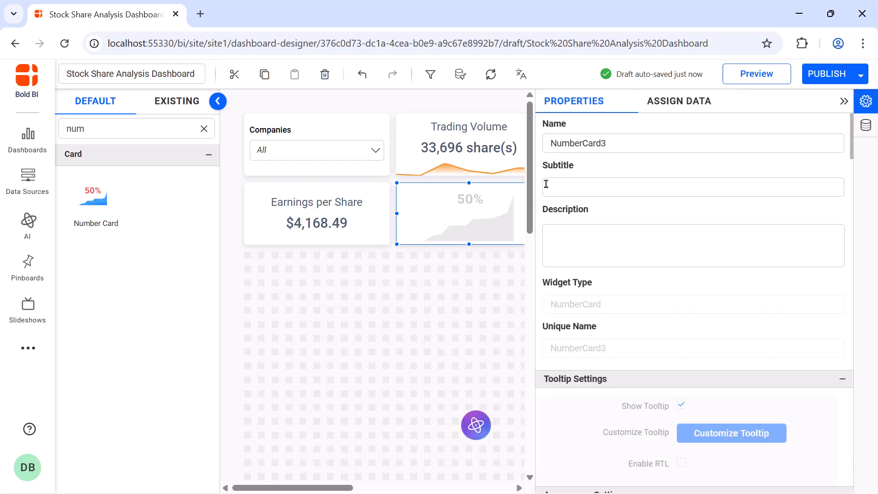
pyautogui.doubleClick(663, 147)
pyautogui.press('BackSpace')
pyautogui.write('Earnings from Traded Shares')
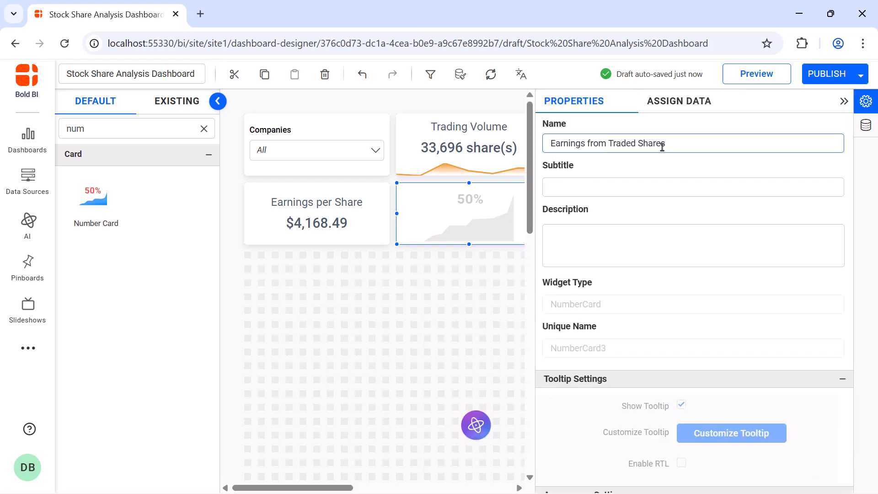
# Create and save an expression named "Earnings From Traded Volume" with the formula sum([Number_of_shares])*sum([Earnings per share]).
pyautogui.click(678, 101)
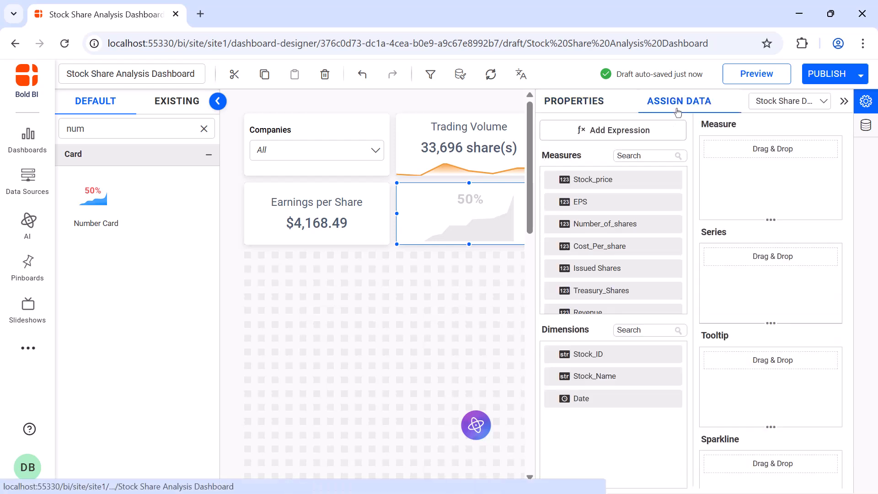
pyautogui.click(666, 131)
pyautogui.click(204, 451)
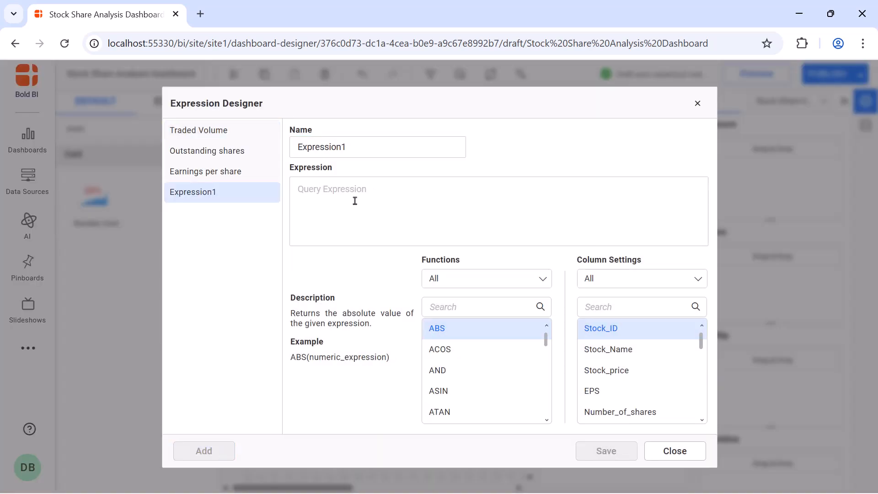
pyautogui.doubleClick(378, 147)
pyautogui.write('Earnings From Traded Volume')
pyautogui.click(380, 186)
pyautogui.write('sum([Number_of_shares])*sum([Earnings per share])')
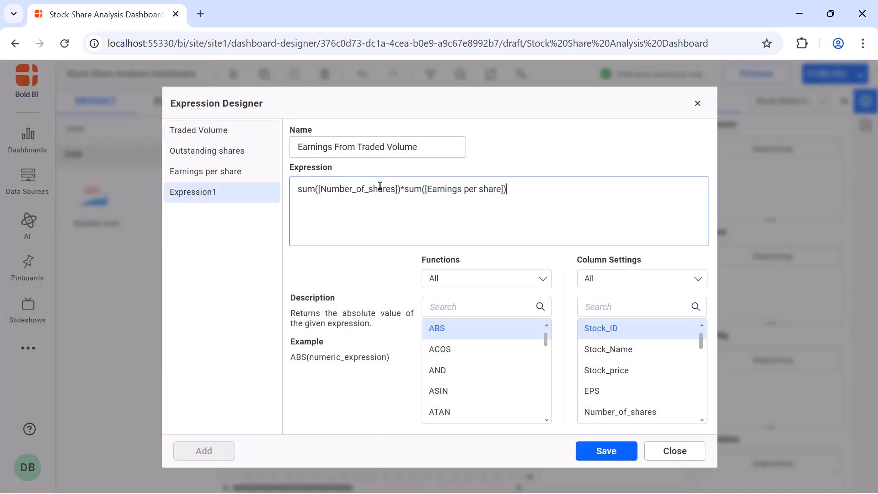
pyautogui.click(608, 448)
pyautogui.click(697, 103)
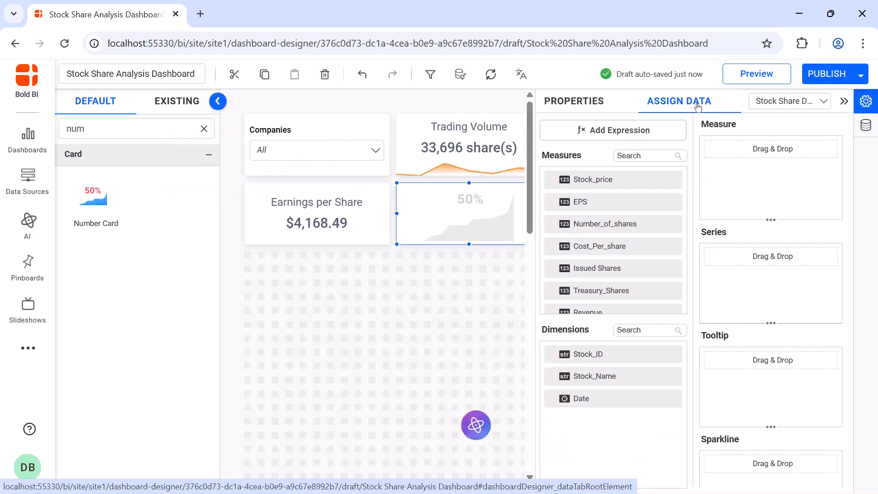
# Assign the Earnings From Traded Volume expression as the measure of the Earnings from Traded Shares card.
pyautogui.click(658, 155)
pyautogui.write('tra')
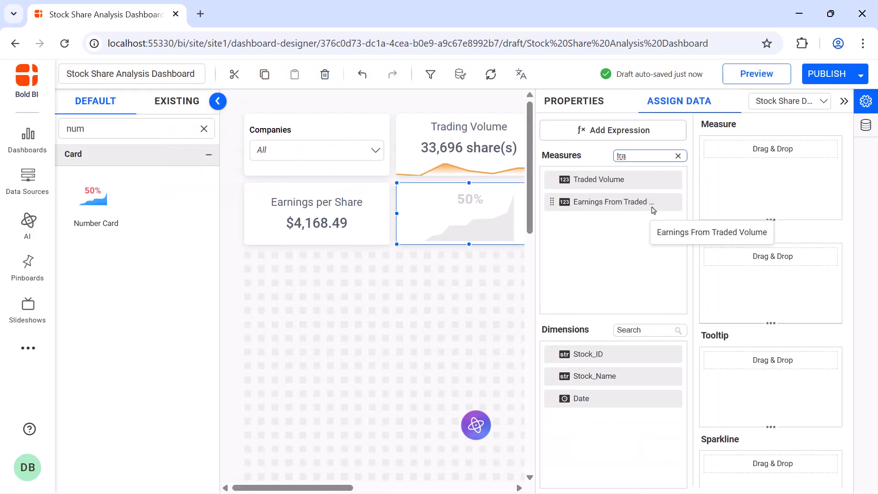
pyautogui.moveTo(640, 202); pyautogui.dragTo(725, 187)
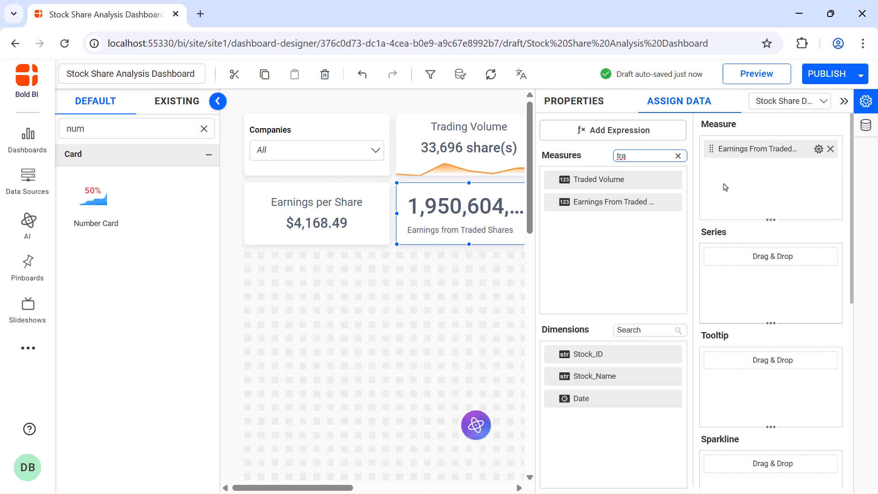
# Format the Earnings from Traded Shares value as currency and match the card's centered, title-above-value styling to the Earnings per Share card.
pyautogui.click(819, 149)
pyautogui.click(761, 211)
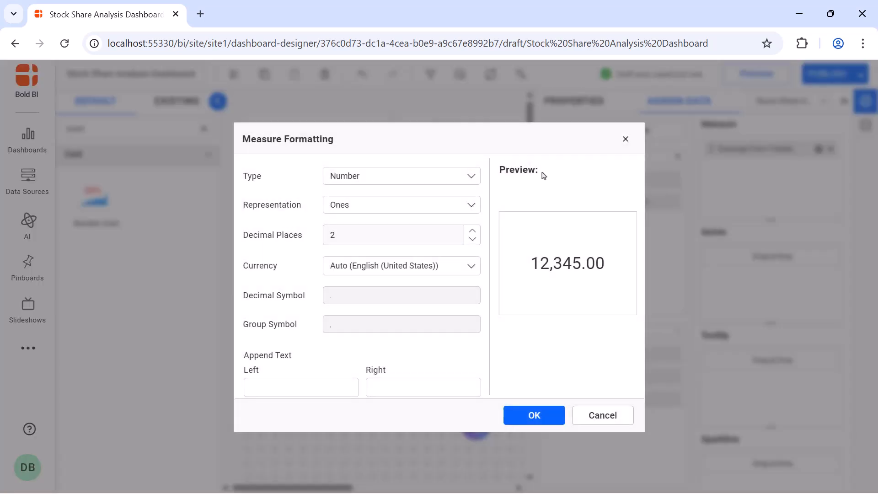
pyautogui.click(462, 176)
pyautogui.click(456, 219)
pyautogui.click(534, 415)
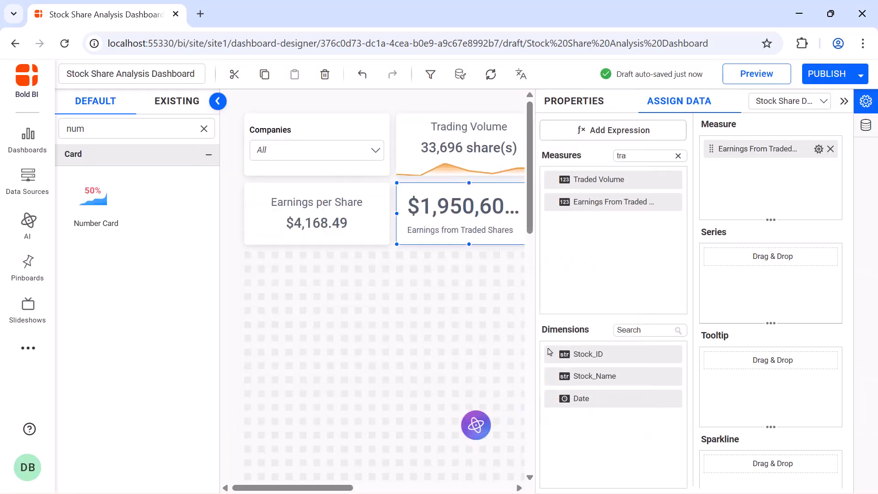
pyautogui.click(563, 114)
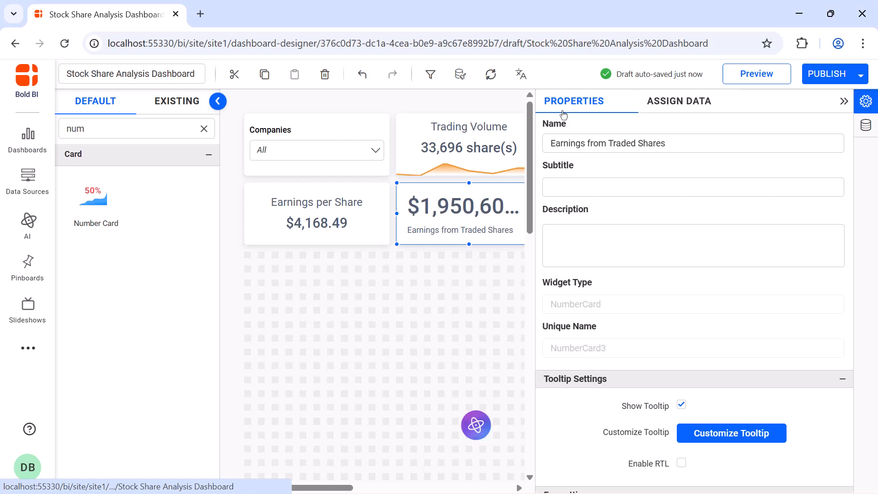
pyautogui.click(844, 101)
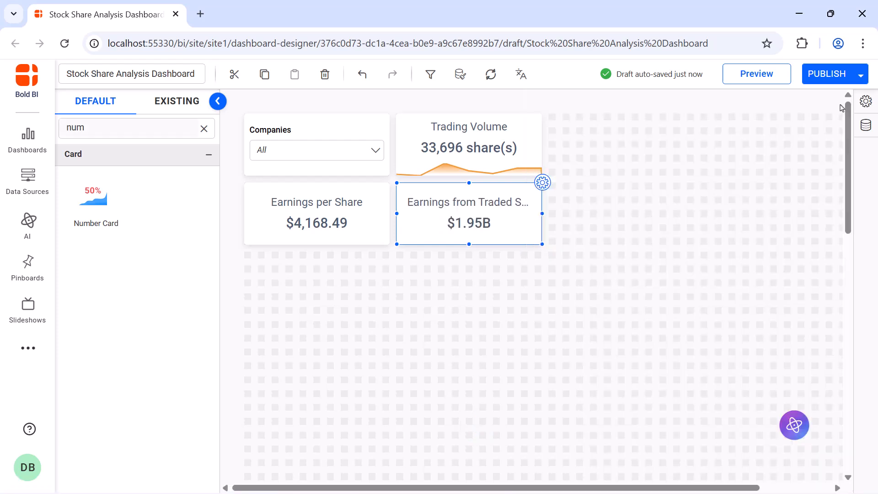
# Place a radial gauge below the Earnings per Share card at the same width and name it "Price To Earnings Ratio".
pyautogui.click(204, 128)
pyautogui.write('rad')
pyautogui.moveTo(93, 289); pyautogui.dragTo(248, 259)
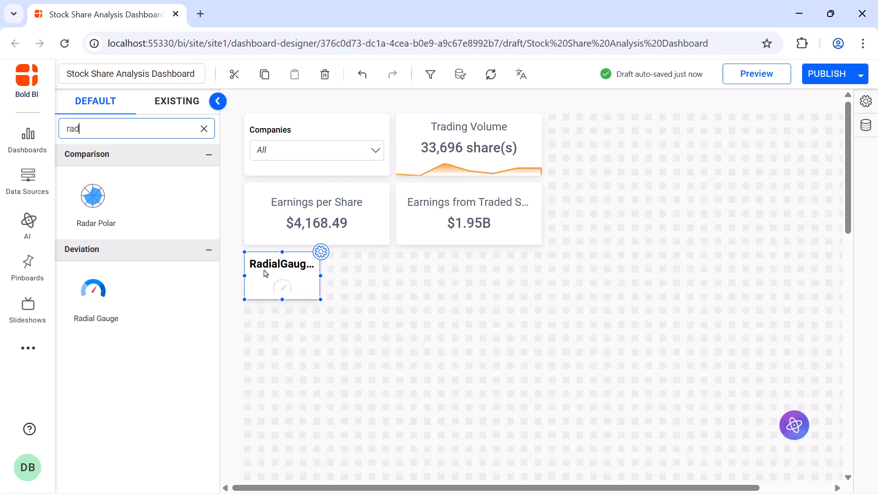
pyautogui.moveTo(320, 298); pyautogui.dragTo(385, 378)
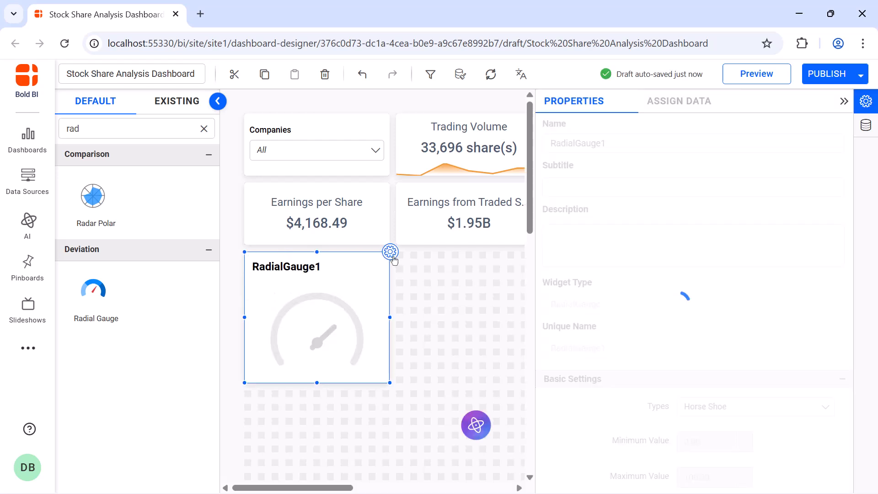
pyautogui.doubleClick(625, 144)
pyautogui.write('Price To Earnings Ratio')
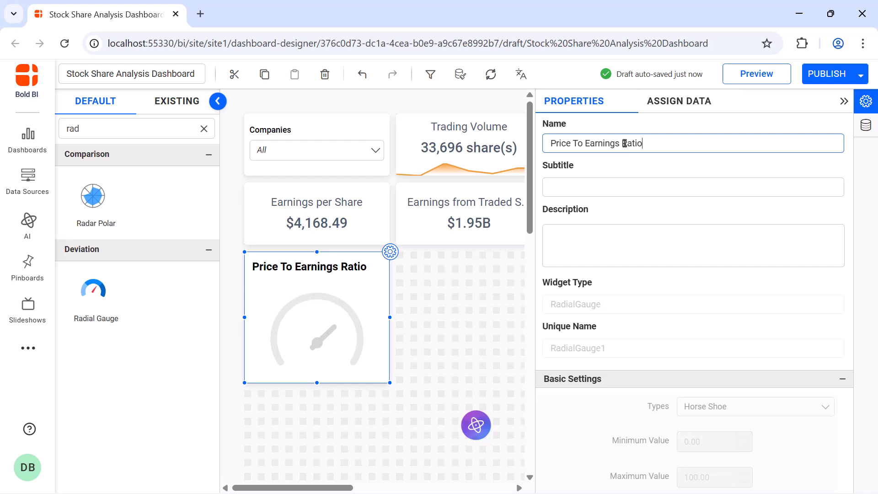
# Create and save an expression named "Price To Earnings Ratio" with the formula [Stock_price]/[EPS].
pyautogui.click(668, 103)
pyautogui.click(656, 127)
pyautogui.click(204, 451)
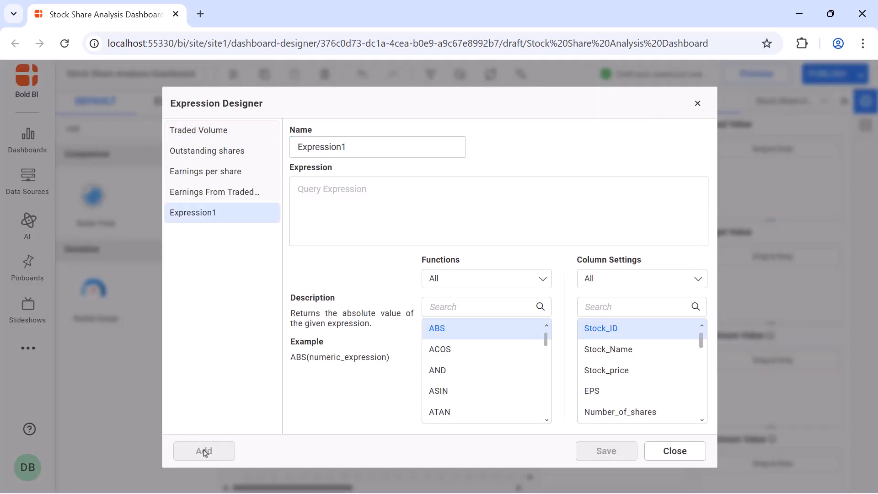
pyautogui.doubleClick(439, 151)
pyautogui.write('Price To Earnings Ratio')
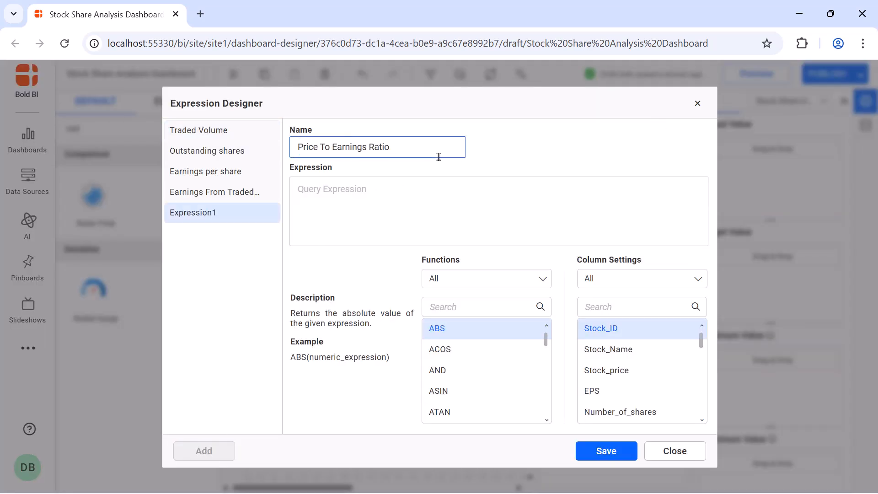
pyautogui.click(439, 202)
pyautogui.write('[Stock_price]/[EPS]')
pyautogui.click(589, 450)
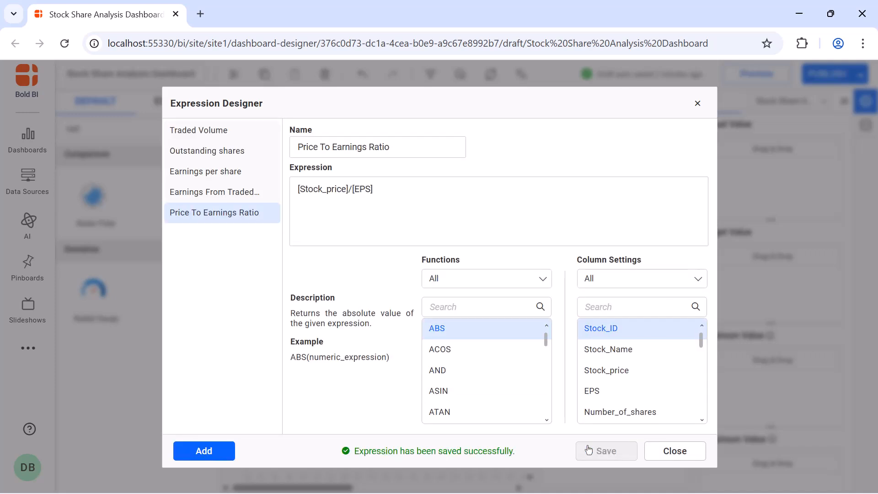
pyautogui.click(698, 104)
# Assign the Price To Earnings Ratio expression as the gauge's actual value, aggregated by average.
pyautogui.click(645, 155)
pyautogui.write('pr')
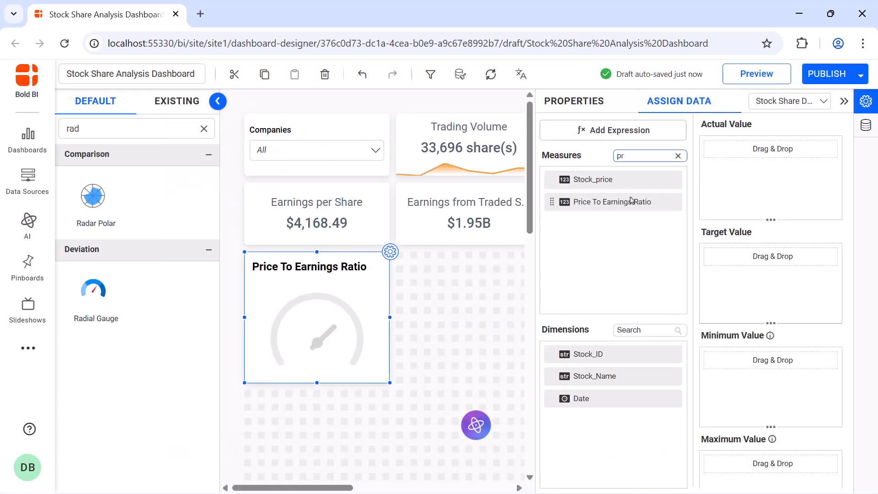
pyautogui.moveTo(634, 202); pyautogui.dragTo(706, 195)
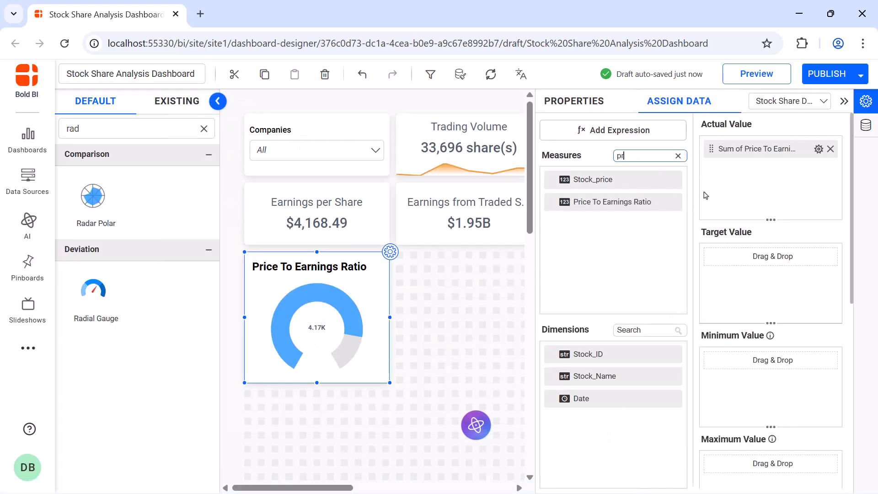
pyautogui.click(819, 149)
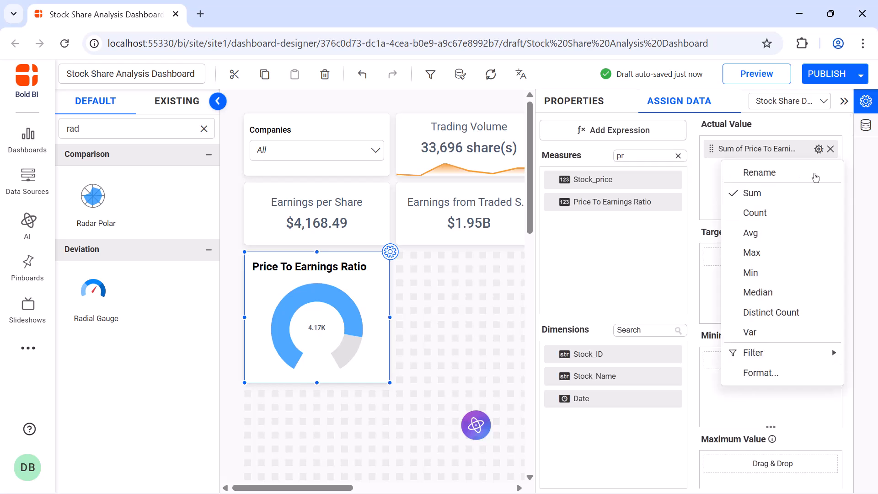
pyautogui.click(813, 232)
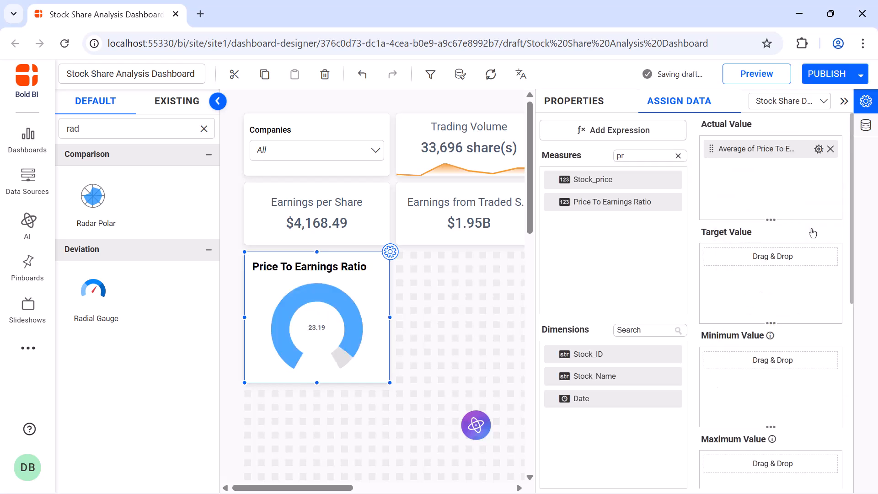
# Format the gauge's actual value with "%" appended after the number.
pyautogui.click(819, 149)
pyautogui.click(823, 373)
pyautogui.click(402, 381)
pyautogui.write('%')
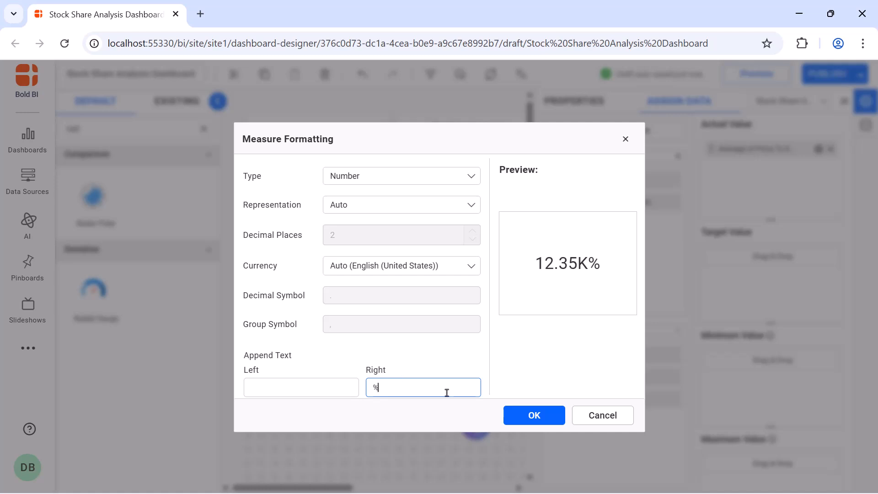
pyautogui.click(521, 416)
# Make the Price To Earnings Ratio gauge a Half Circle with a maximum value of 100 and animation enabled.
pyautogui.click(593, 104)
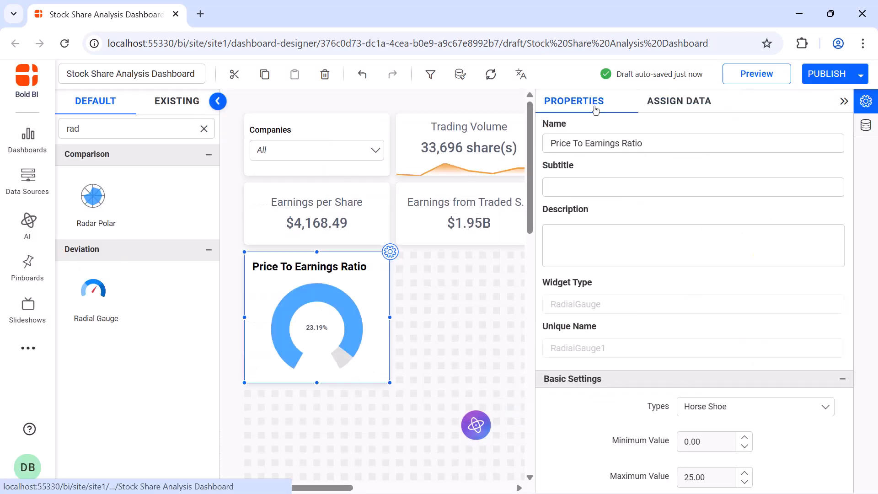
pyautogui.scroll(-5, 744, 170)
pyautogui.click(743, 170)
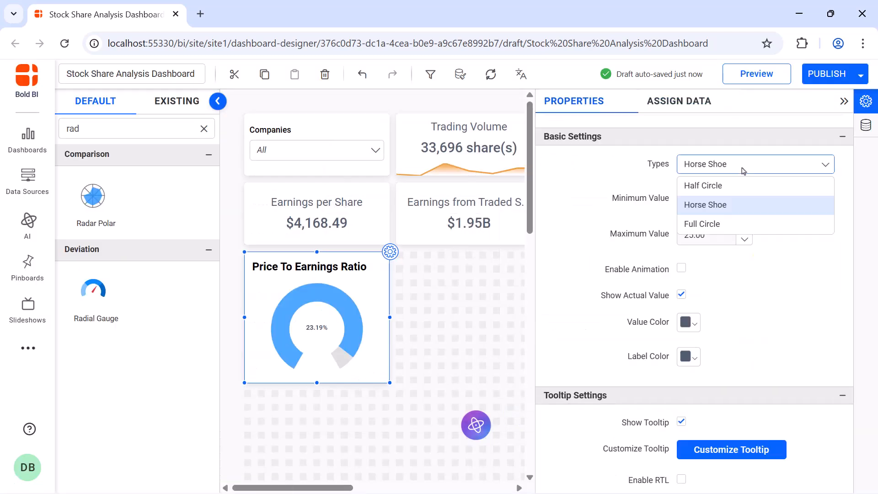
pyautogui.click(744, 185)
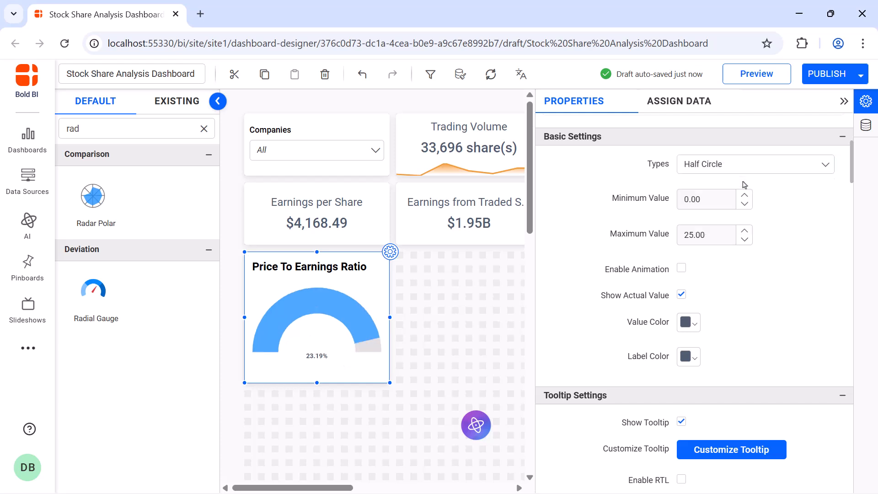
pyautogui.click(725, 231)
pyautogui.write('100')
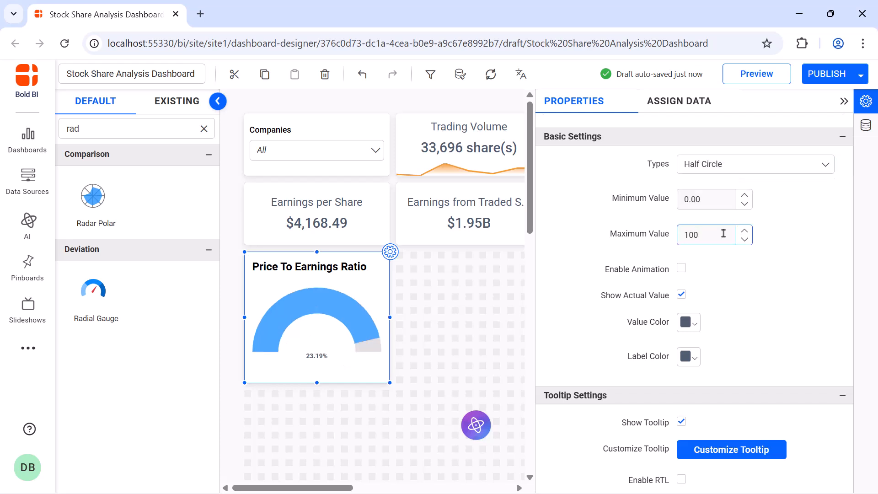
pyautogui.click(681, 269)
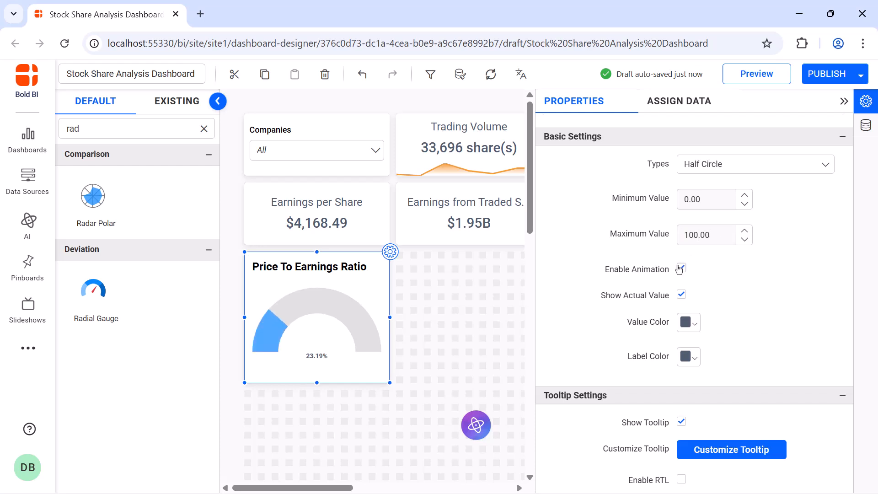
# Set the gauge's value pointer to Range with Needle and its range pointer color to orange.
pyautogui.scroll(-8, 731, 193)
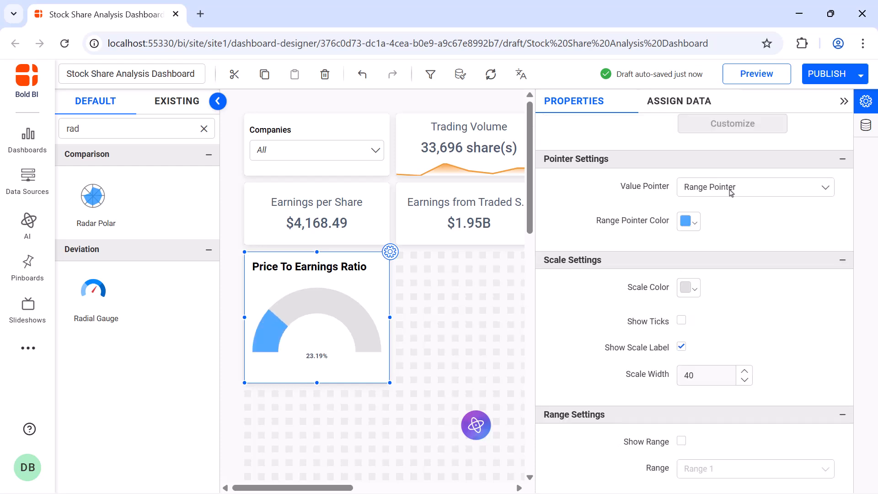
pyautogui.click(731, 192)
pyautogui.click(730, 246)
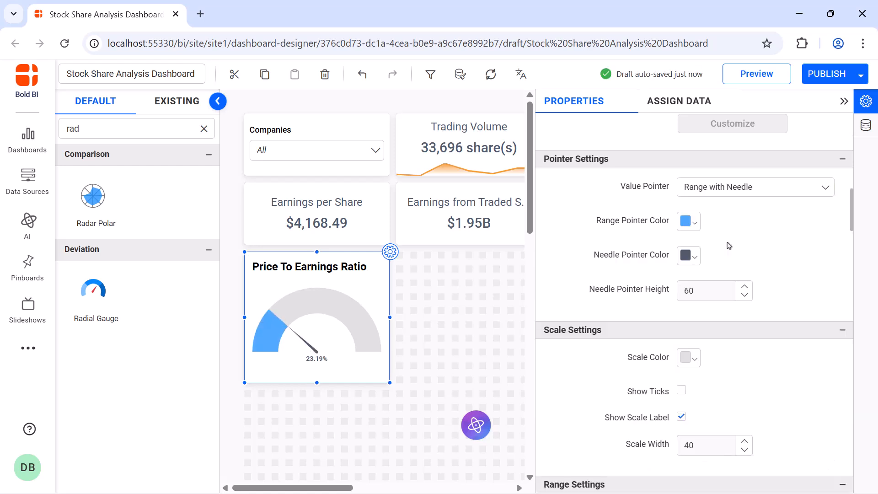
pyautogui.click(688, 222)
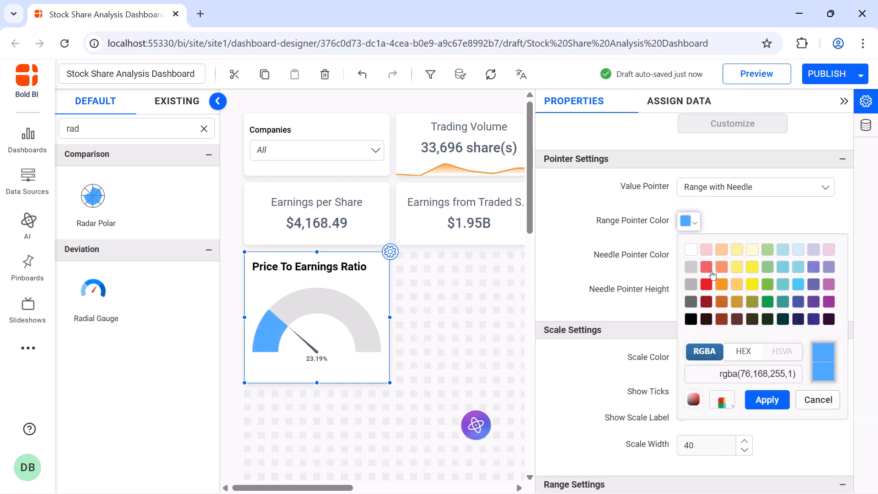
pyautogui.click(716, 280)
pyautogui.click(760, 401)
# Show ticks on the gauge's scale and set a fixed font size of 20 for the actual value.
pyautogui.scroll(-4, 761, 402)
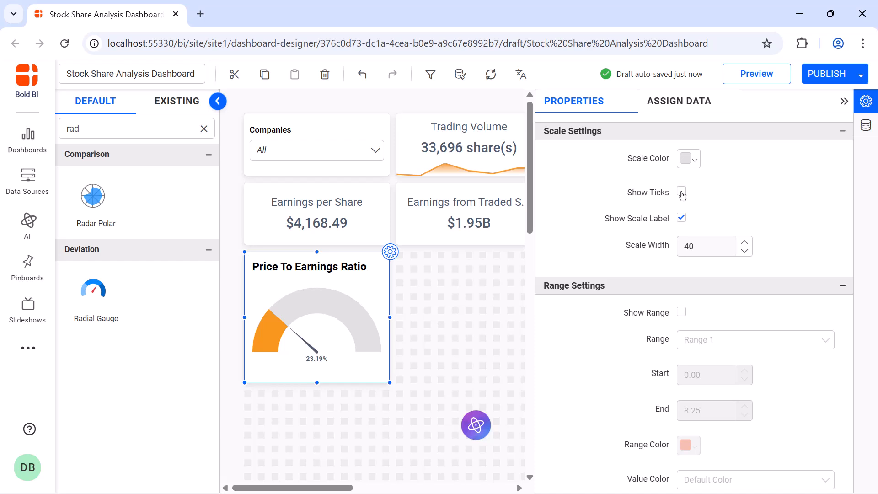
pyautogui.click(682, 193)
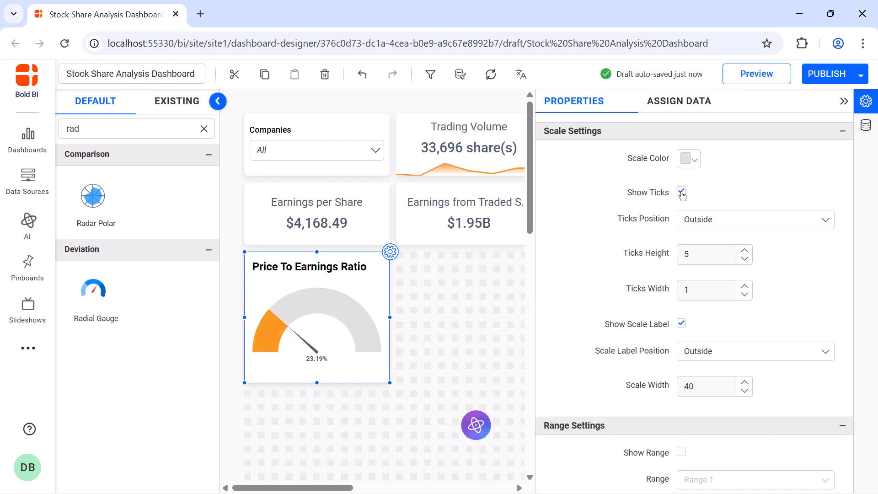
pyautogui.scroll(-10, 682, 229)
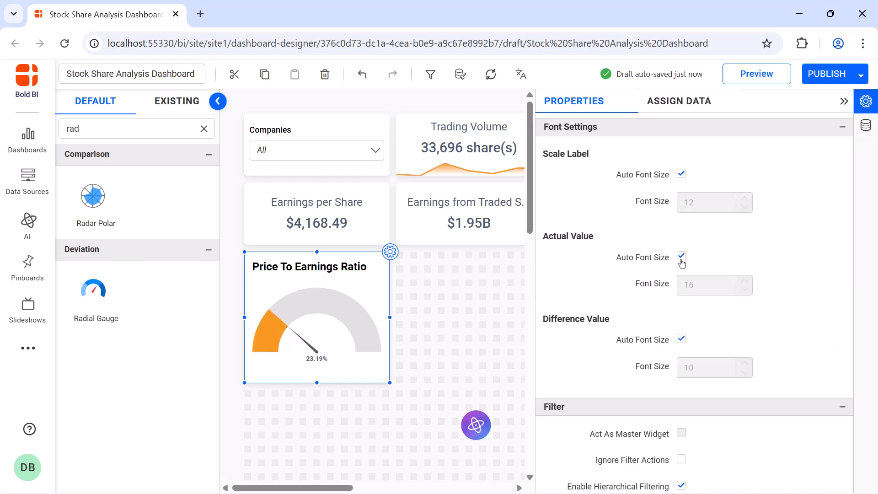
pyautogui.click(682, 259)
pyautogui.doubleClick(689, 284)
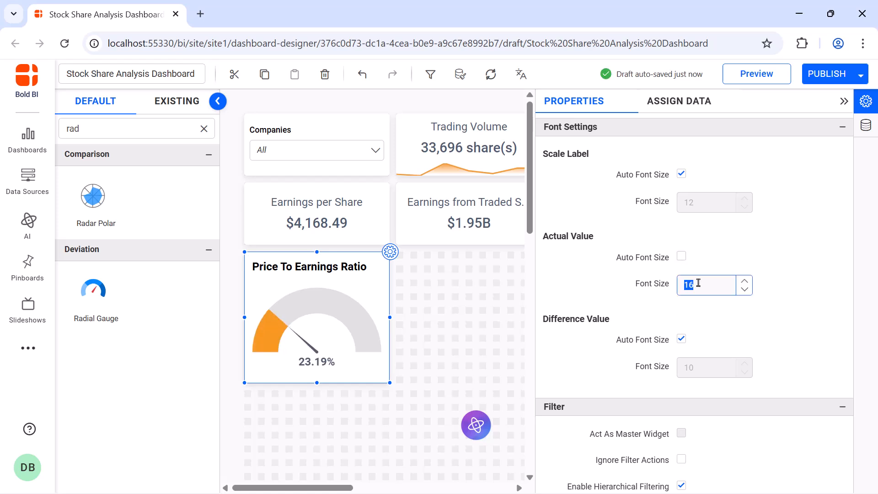
pyautogui.write('20')
# Turn off automatic sizing for the gauge's title and set its font size to 16.
pyautogui.scroll(-8, 682, 258)
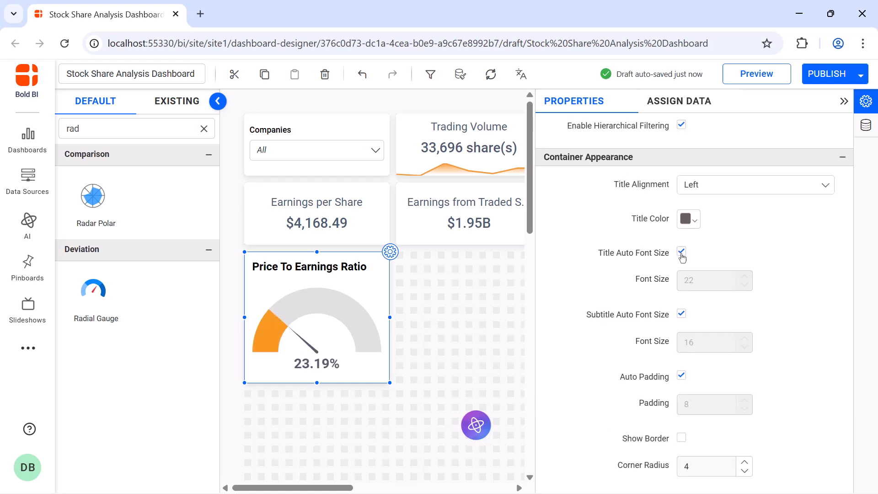
pyautogui.click(682, 254)
pyautogui.doubleClick(693, 280)
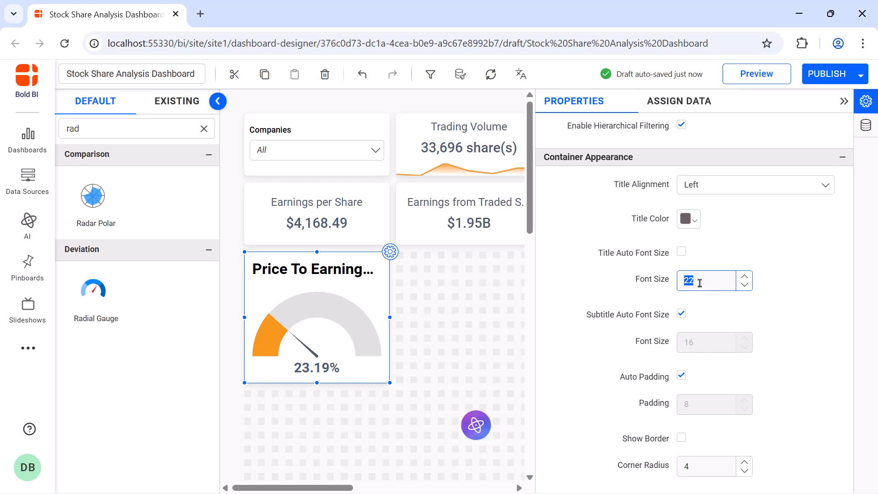
pyautogui.write('16')
pyautogui.click(844, 101)
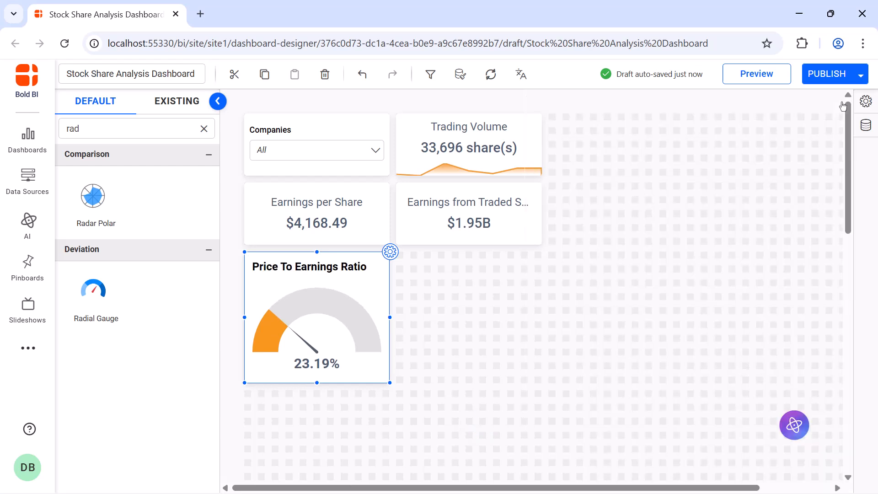
# Place a second radial gauge of equal size beside the Price To Earnings Ratio gauge and name it "Dividend Yield".
pyautogui.moveTo(120, 308); pyautogui.dragTo(401, 252)
pyautogui.moveTo(473, 299); pyautogui.dragTo(540, 380)
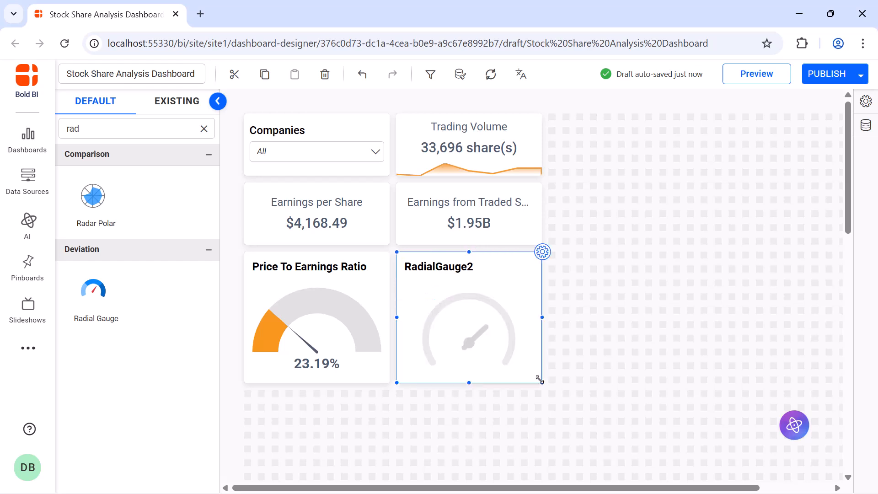
pyautogui.click(543, 253)
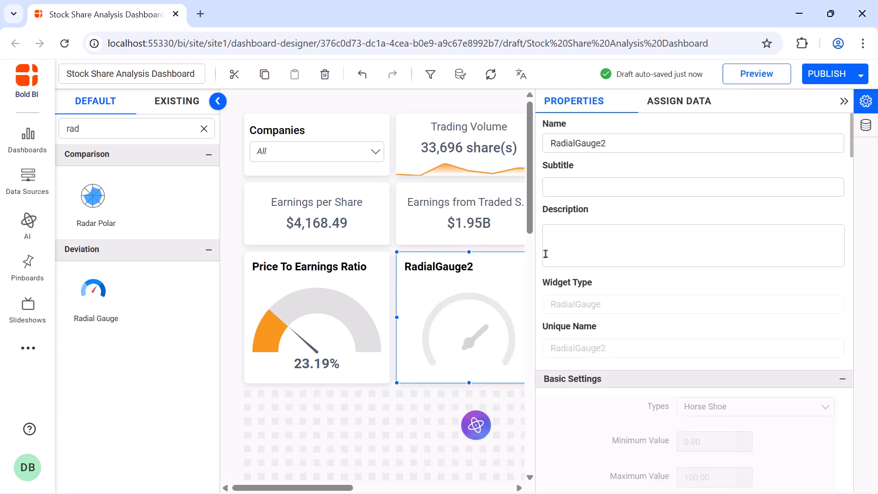
pyautogui.click(628, 148)
pyautogui.hotkey('ctrl', 'a')
pyautogui.write('Dividend Yield')
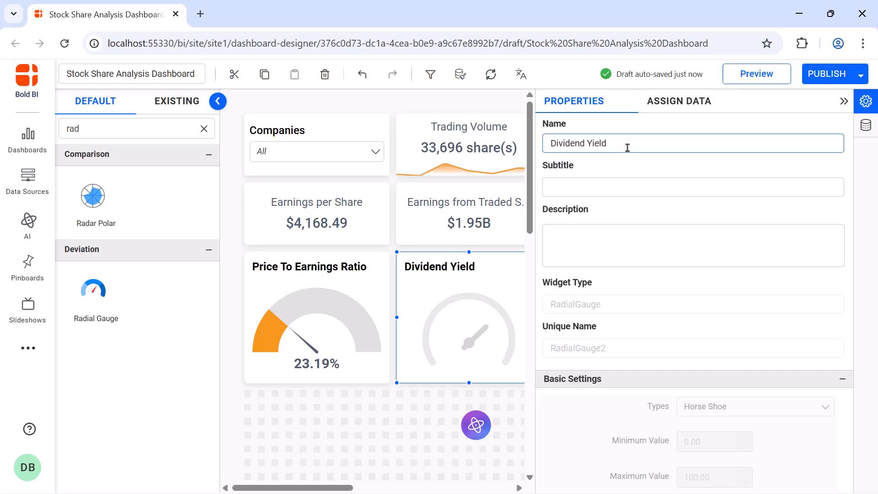
# Create and save an expression named "Dividend per share" with the formula [Dividents]/[Outstanding shares].
pyautogui.click(657, 114)
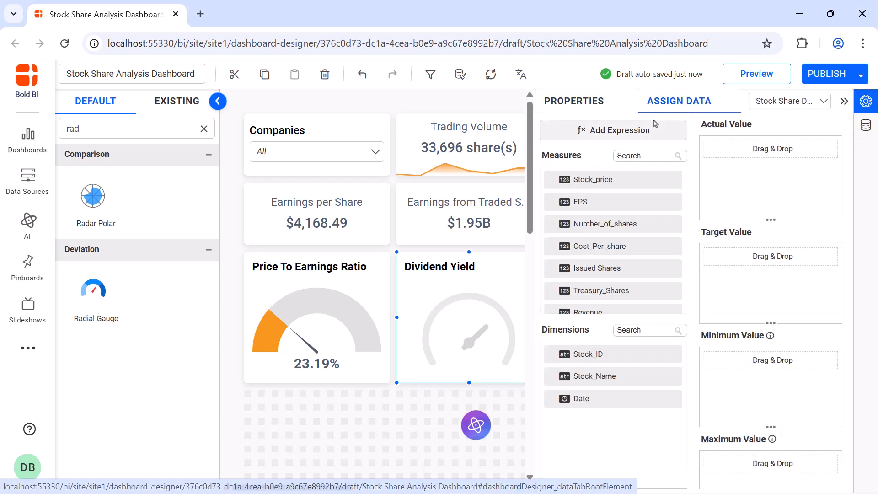
pyautogui.click(655, 125)
pyautogui.click(204, 450)
pyautogui.doubleClick(365, 151)
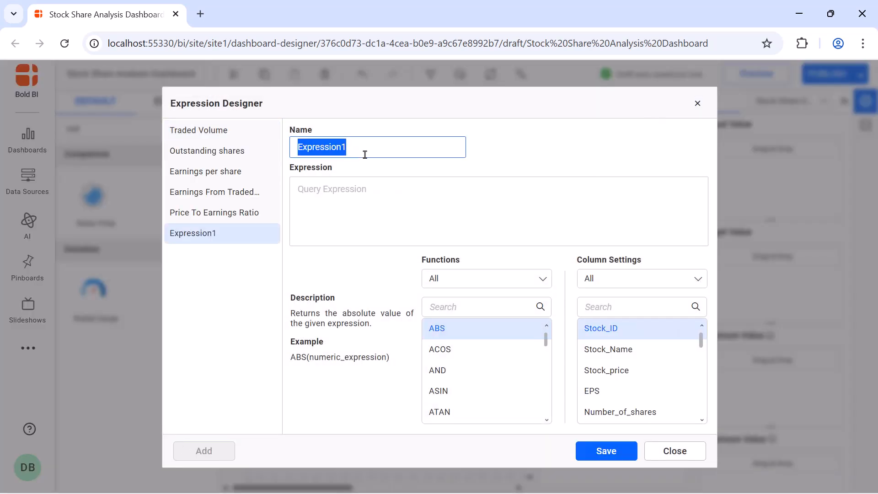
pyautogui.write('Dividend per share')
pyautogui.click(370, 188)
pyautogui.write('[Dividents]/[Outstanding shares]')
pyautogui.click(606, 450)
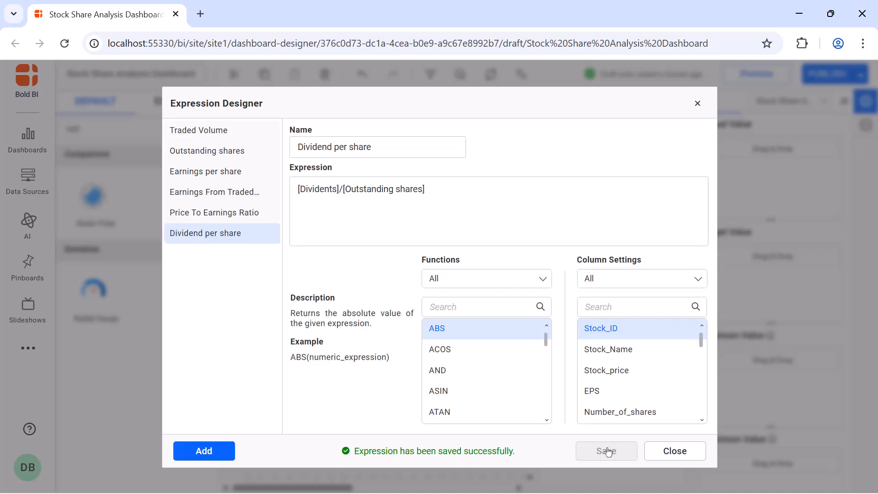
# Create and save an expression named "Dividend Yield" with the formula ([Dividend per share]/[Stock_price]) and close the Expression Designer.
pyautogui.click(221, 454)
pyautogui.doubleClick(386, 151)
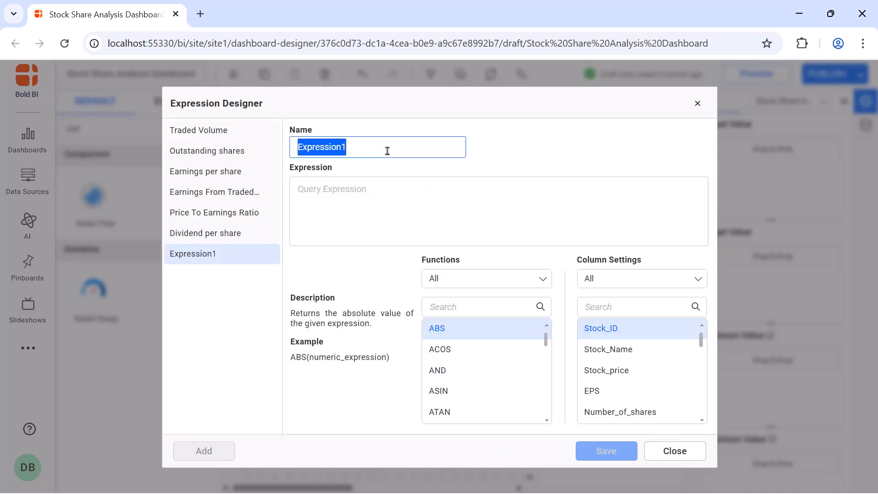
pyautogui.write('Dividend Yield')
pyautogui.click(390, 193)
pyautogui.write('([Dividend per share]/[Stock_price])')
pyautogui.click(583, 455)
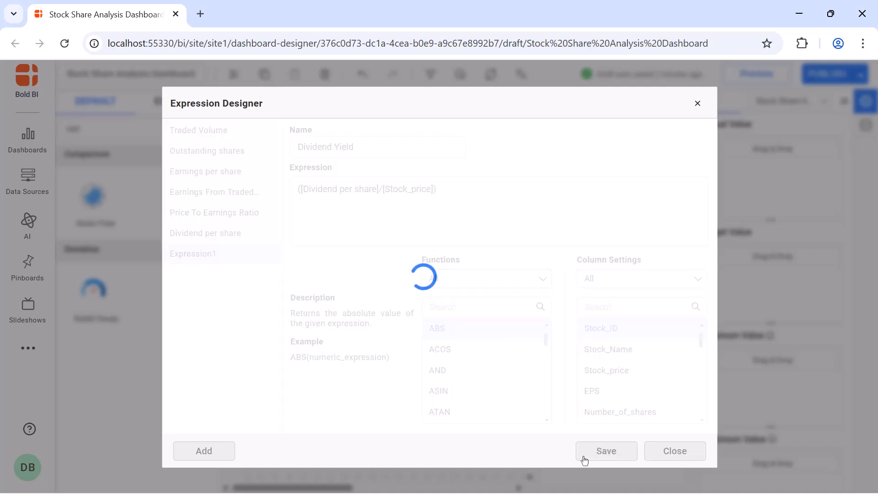
pyautogui.click(695, 104)
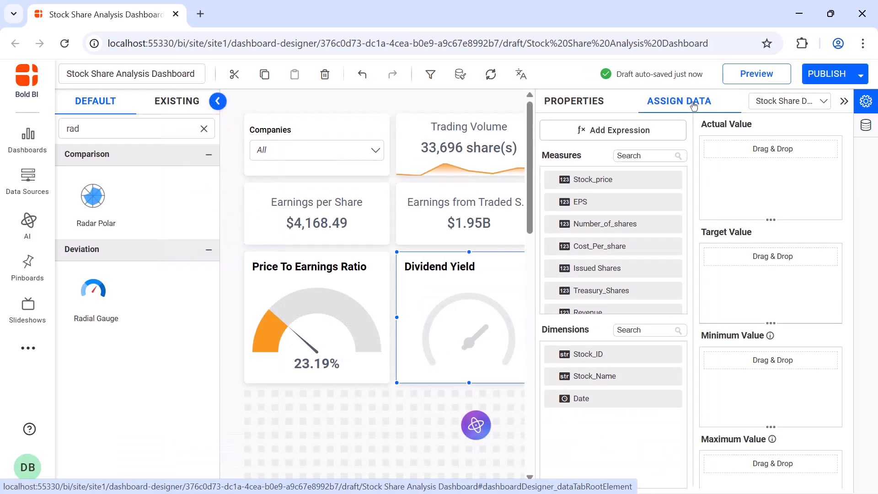
# Assign the Dividend Yield measure as the second gauge's actual value and aggregate it by Max.
pyautogui.click(652, 154)
pyautogui.write('di')
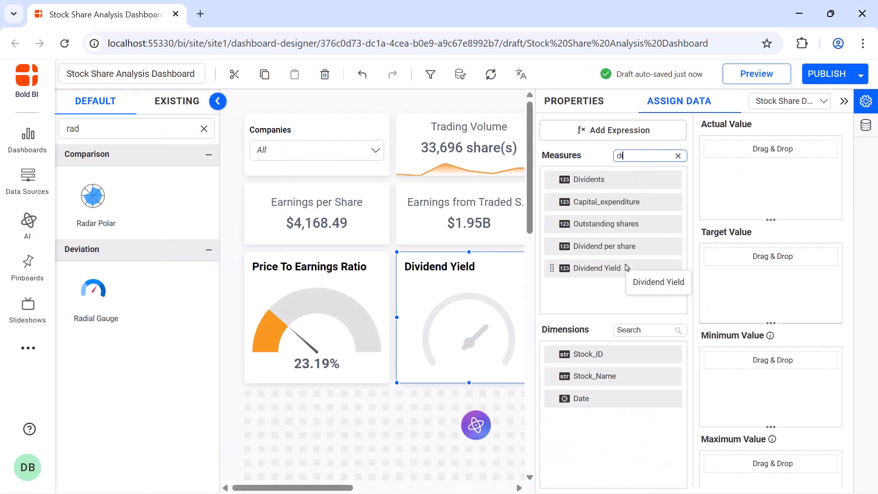
pyautogui.moveTo(626, 267); pyautogui.dragTo(712, 185)
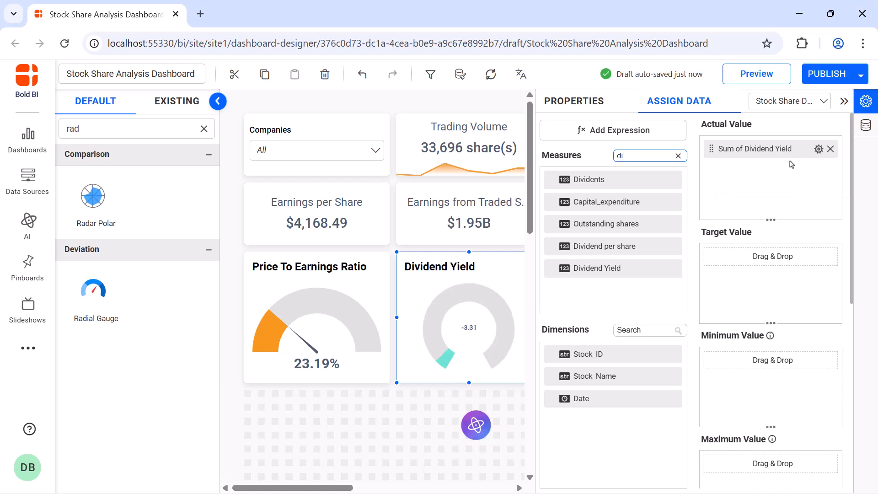
pyautogui.click(819, 149)
pyautogui.click(798, 251)
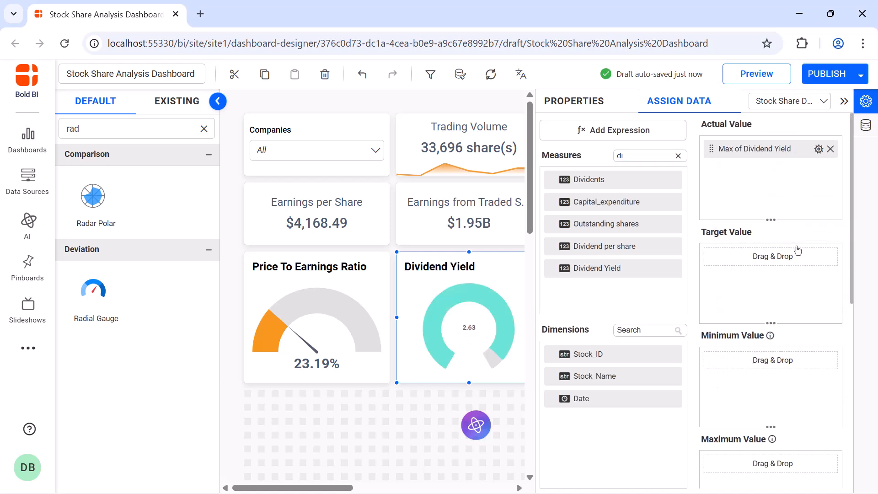
# Format the gauge's actual value with "%" appended on its right side.
pyautogui.click(819, 149)
pyautogui.click(769, 372)
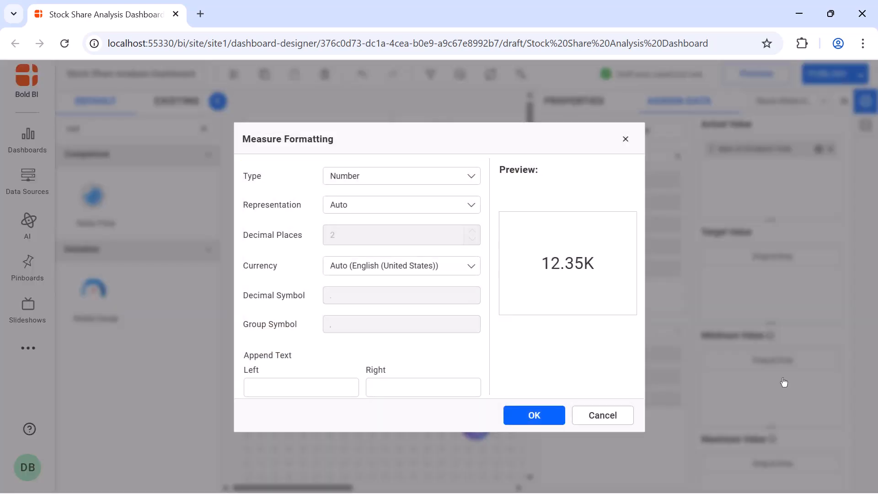
pyautogui.click(473, 392)
pyautogui.write('%')
pyautogui.click(512, 415)
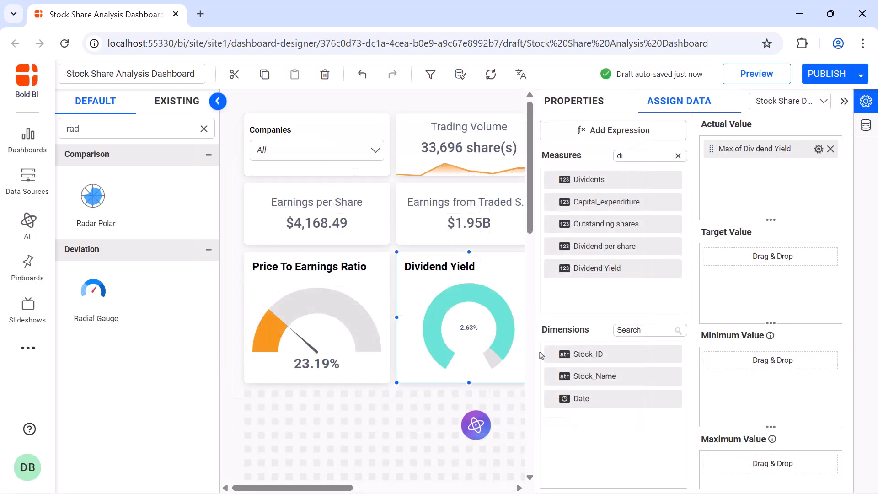
pyautogui.click(574, 115)
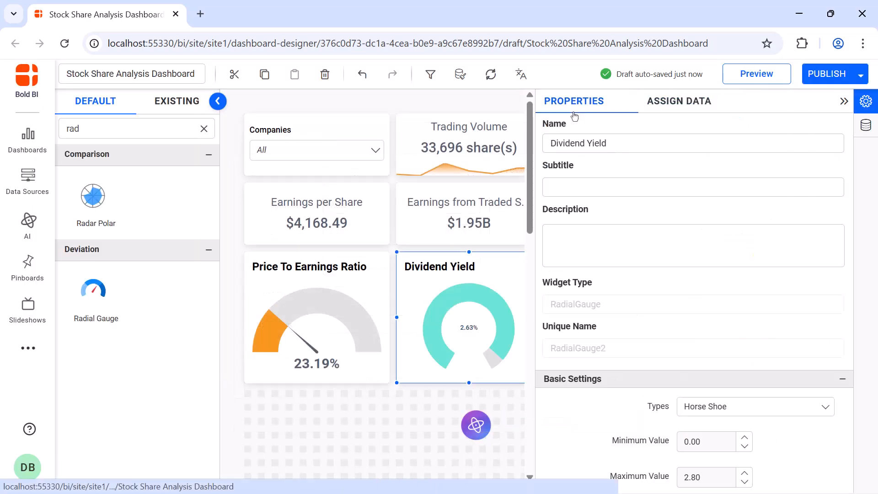
pyautogui.click(844, 101)
# Add a Tree Map widget beside the Trading Volume card and enlarge it to reach the bottom of the gauges.
pyautogui.click(204, 128)
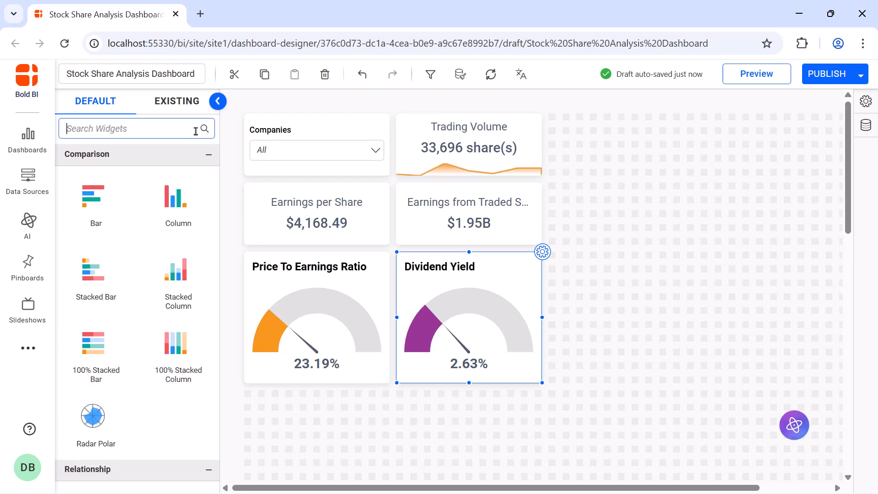
pyautogui.write('tree')
pyautogui.moveTo(128, 195); pyautogui.dragTo(590, 151)
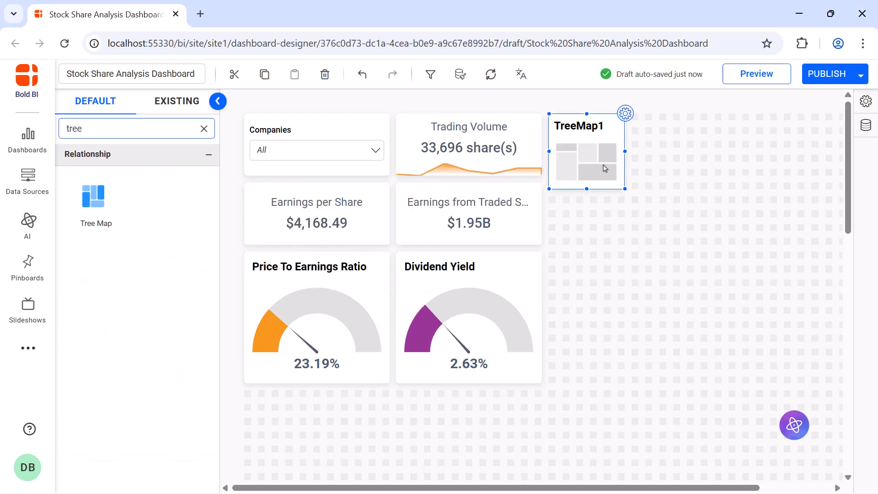
pyautogui.moveTo(627, 192); pyautogui.dragTo(814, 375)
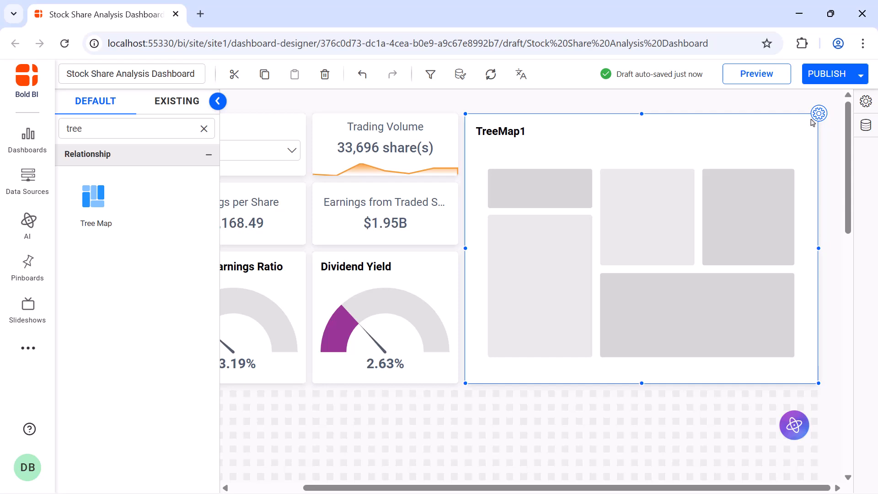
# Rename the tree map as "Annual Dividends by Stock".
pyautogui.click(815, 115)
pyautogui.click(798, 141)
pyautogui.hotkey('ctrl', 'a')
pyautogui.press('BackSpace')
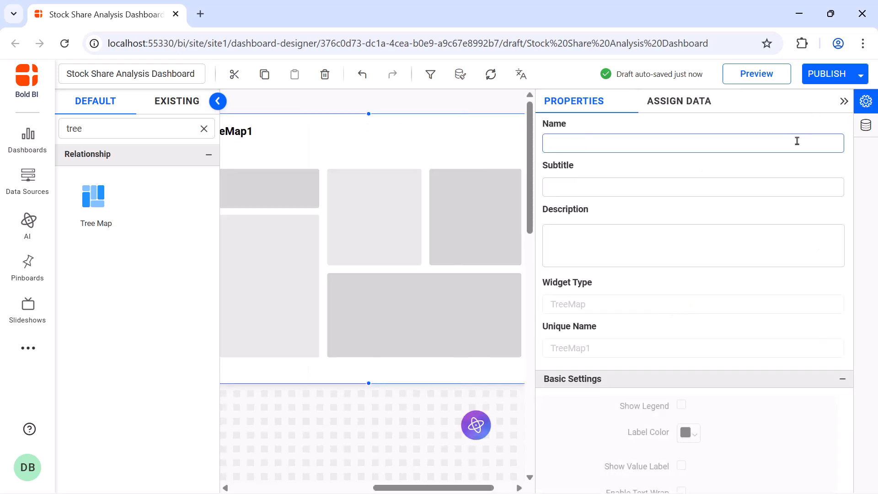
pyautogui.write('Annual Dividends by Stock')
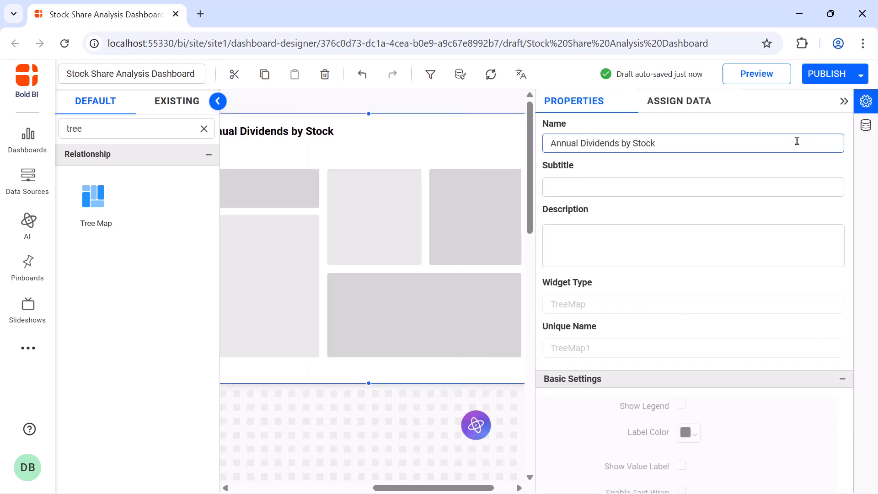
# Assign the Dividends measure as the tree map's value and aggregate it by average.
pyautogui.click(699, 110)
pyautogui.click(667, 155)
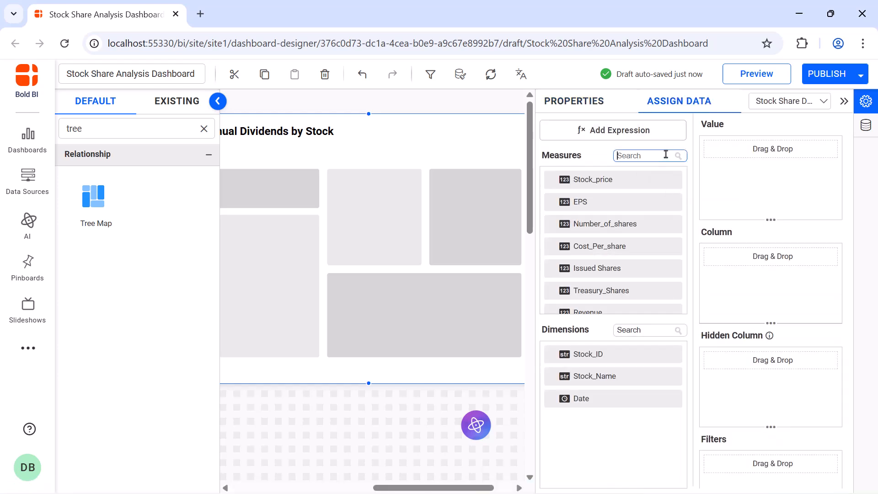
pyautogui.write('di')
pyautogui.moveTo(663, 180); pyautogui.dragTo(716, 184)
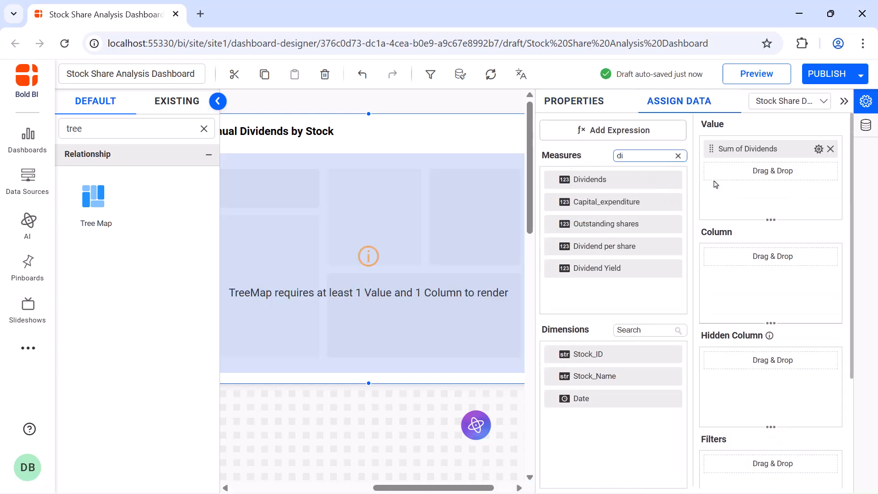
pyautogui.click(819, 149)
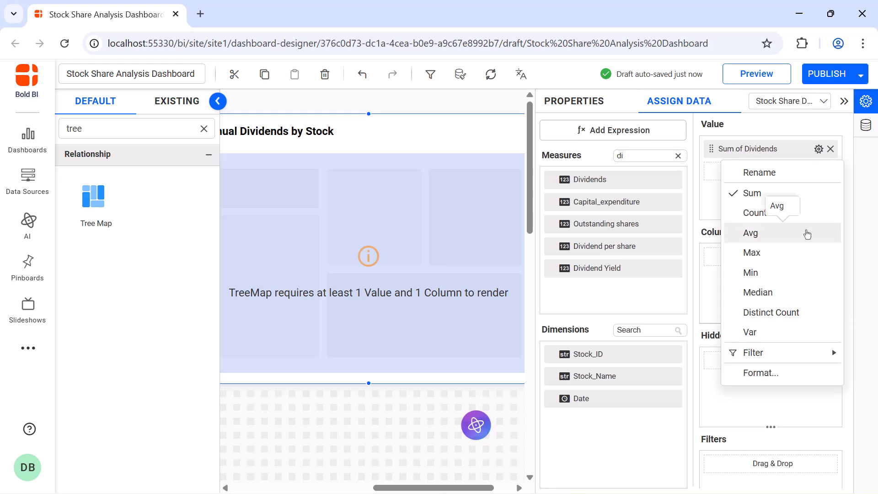
pyautogui.click(808, 232)
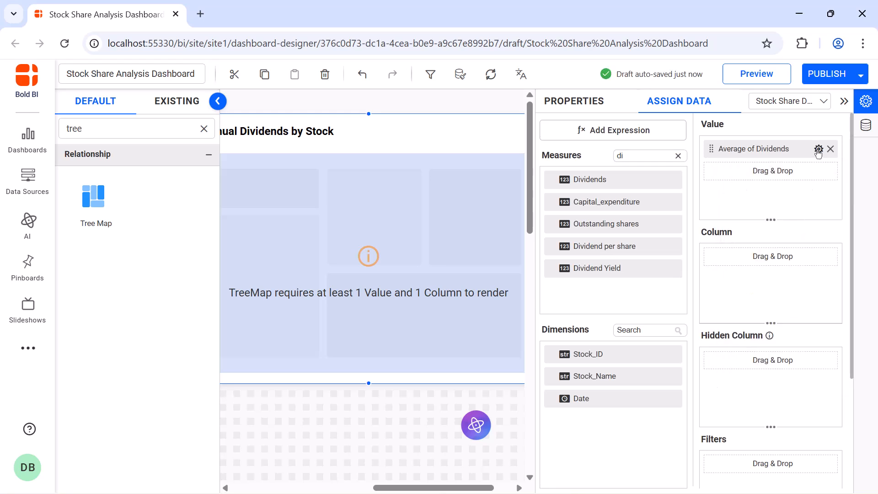
# Format the tree map's value as currency and assign Stock_Name as its column.
pyautogui.click(819, 149)
pyautogui.click(808, 373)
pyautogui.click(440, 176)
pyautogui.click(439, 221)
pyautogui.click(535, 415)
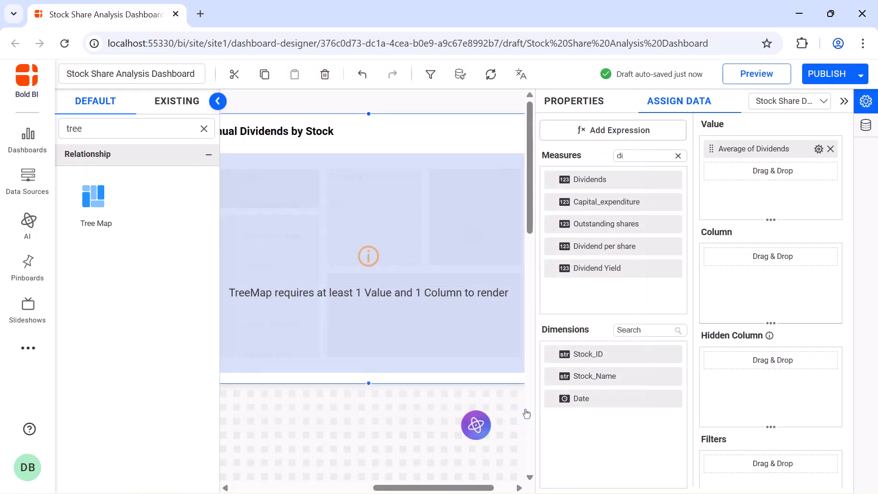
pyautogui.moveTo(566, 379); pyautogui.dragTo(714, 285)
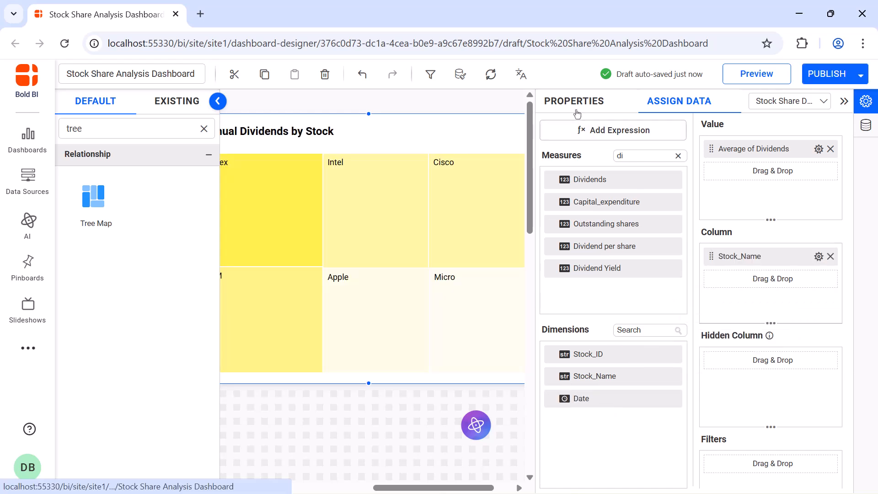
# Show value labels on the tree map and change its monochromatic color to magenta.
pyautogui.click(574, 101)
pyautogui.scroll(-5, 682, 234)
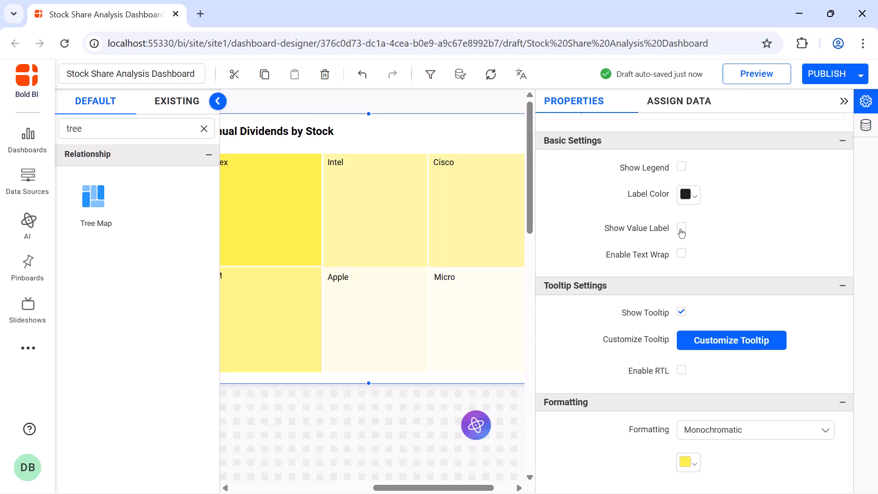
pyautogui.click(682, 232)
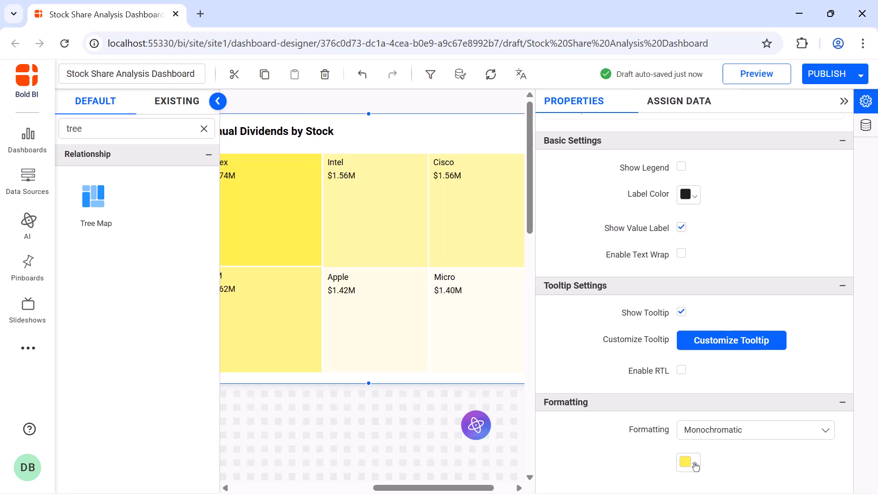
pyautogui.click(695, 466)
pyautogui.click(828, 346)
pyautogui.click(766, 432)
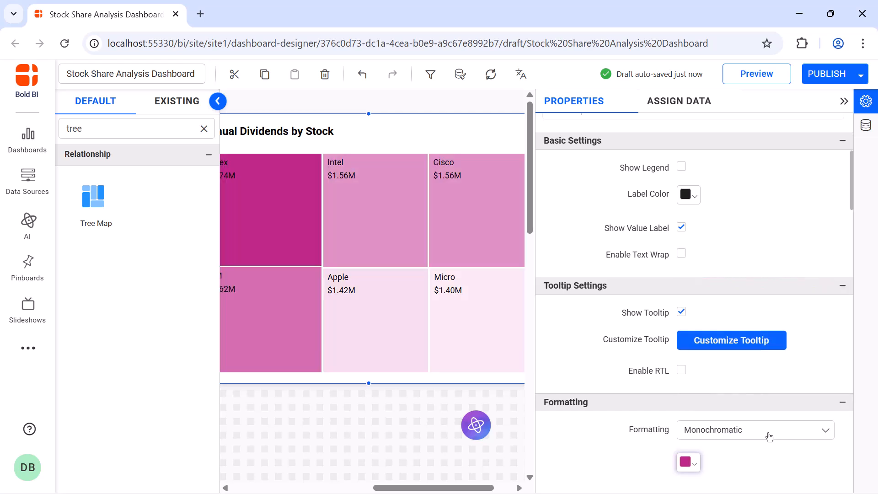
# Turn off automatic sizing for the tree map's title and set its font size to 16.
pyautogui.scroll(-5, 681, 228)
pyautogui.click(681, 224)
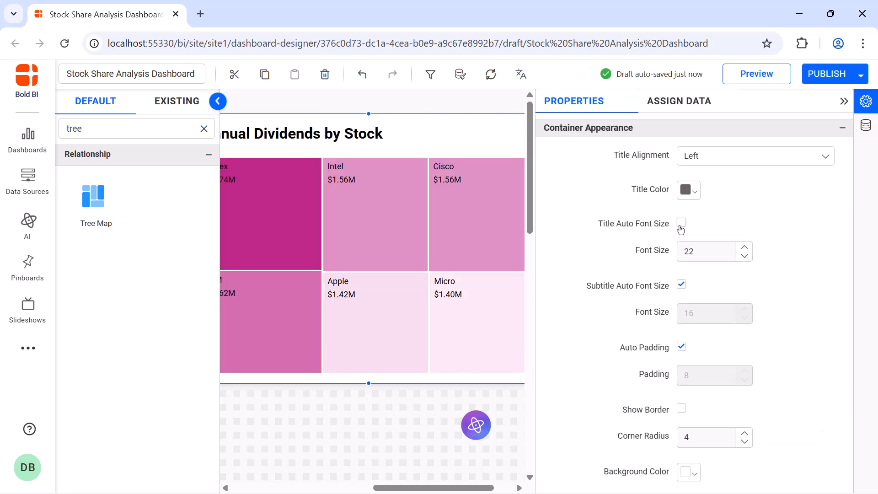
pyautogui.click(710, 253)
pyautogui.write('16')
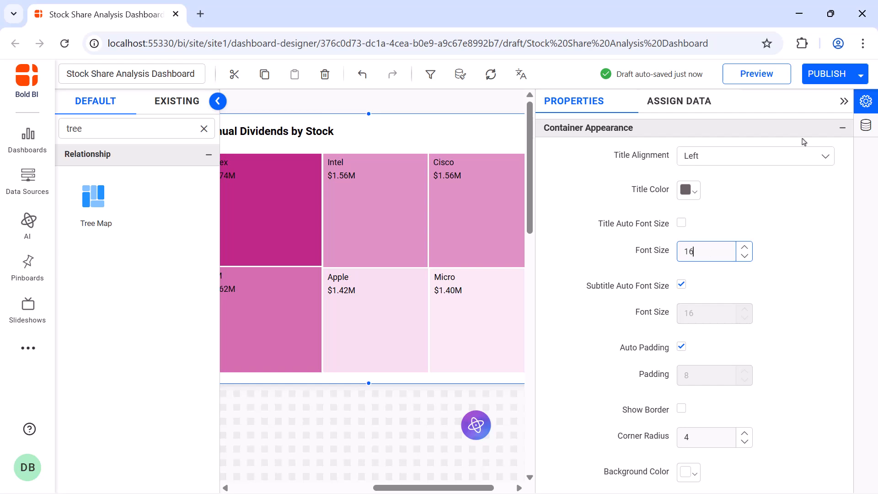
pyautogui.click(844, 102)
# Add a Line chart directly below the two gauges and enlarge it to span their combined width.
pyautogui.scroll(-5, 843, 108)
pyautogui.click(204, 129)
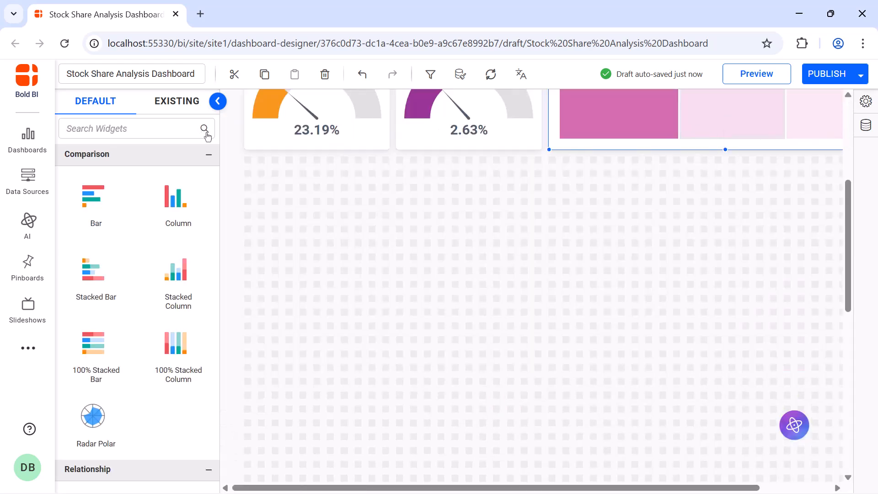
pyautogui.write('Li')
pyautogui.moveTo(94, 196); pyautogui.dragTo(242, 162)
pyautogui.moveTo(322, 233); pyautogui.dragTo(534, 376)
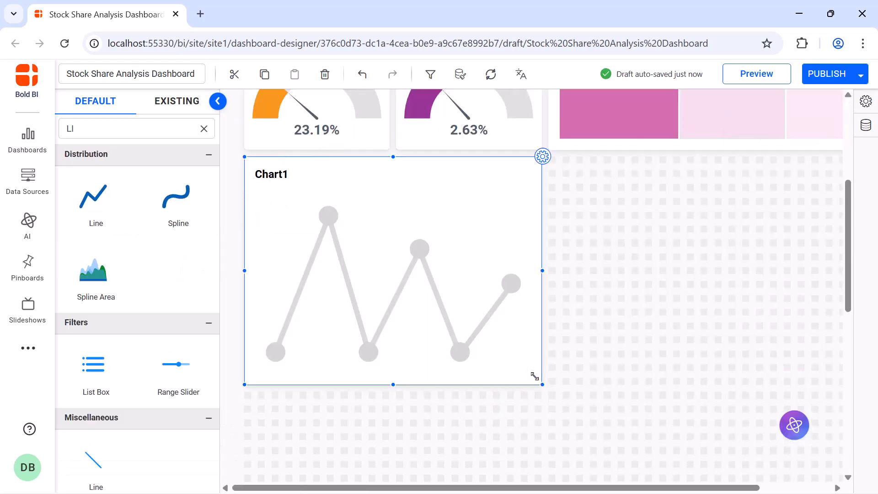
# Rename the line chart as "Free Cash Flow vs. Return On Equity (ROE) vs. Payout Ratio".
pyautogui.click(543, 157)
pyautogui.click(632, 149)
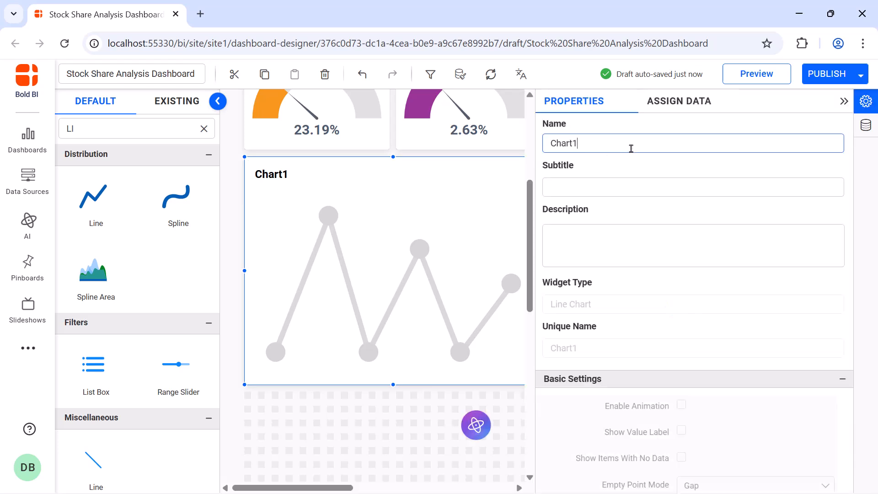
pyautogui.hotkey('ctrl', 'a')
pyautogui.press('BackSpace')
pyautogui.write('Free Cash Flow vs. Return On Equity (ROE) vs. Payout Ratio')
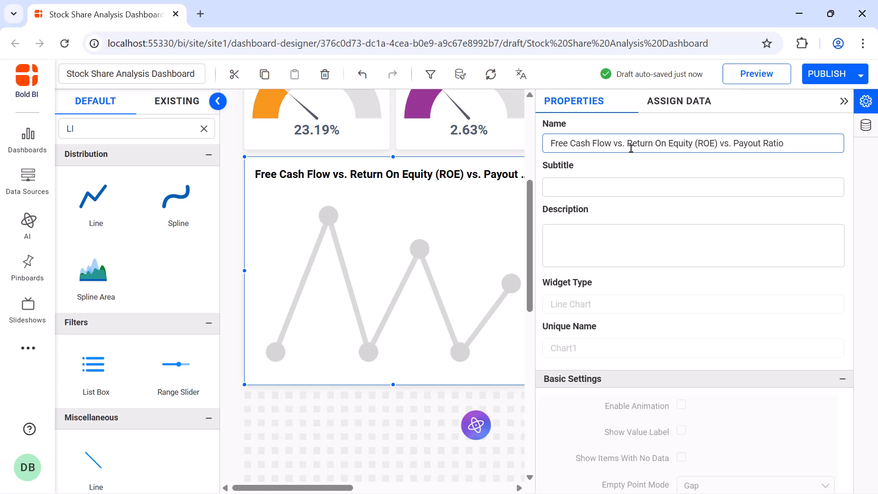
# Create and save an expression named "Free Cash flow" with the formula [Operating Cash_flow]-[Capital_expenditure].
pyautogui.click(678, 110)
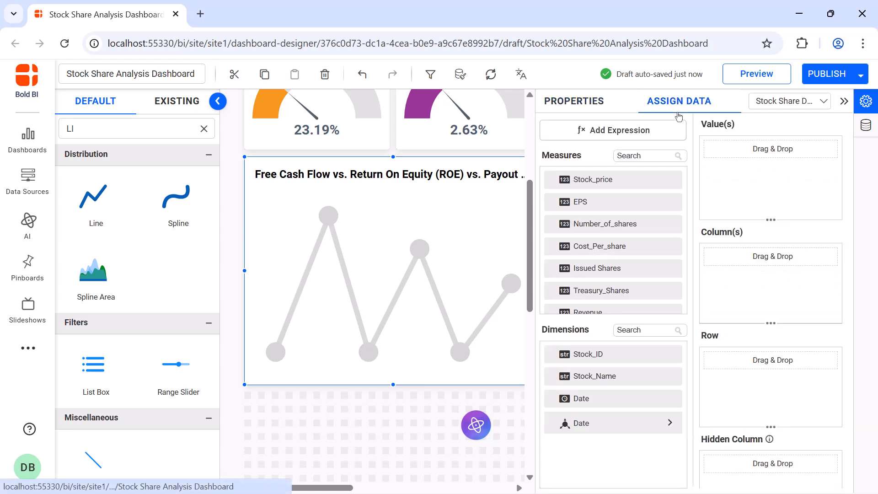
pyautogui.click(669, 128)
pyautogui.click(206, 449)
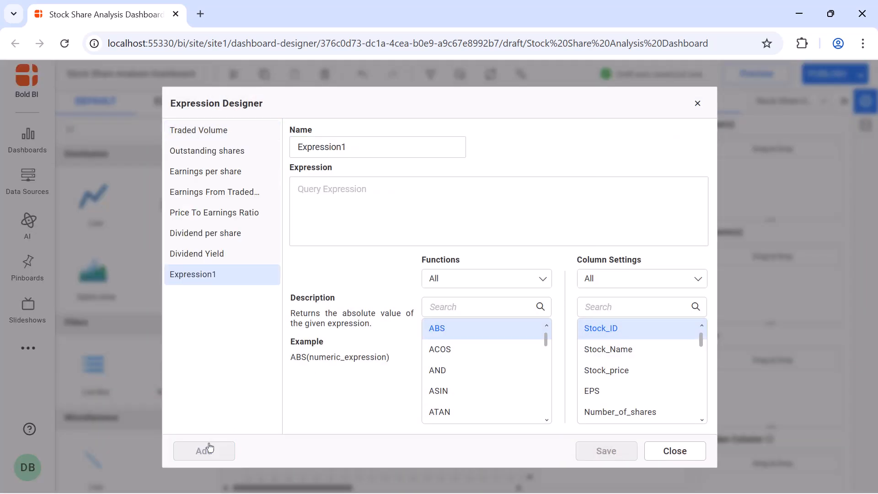
pyautogui.doubleClick(388, 147)
pyautogui.write('Free Cash flow')
pyautogui.click(400, 189)
pyautogui.write('[Operating Cash_flow]-[Capital_expenditure]')
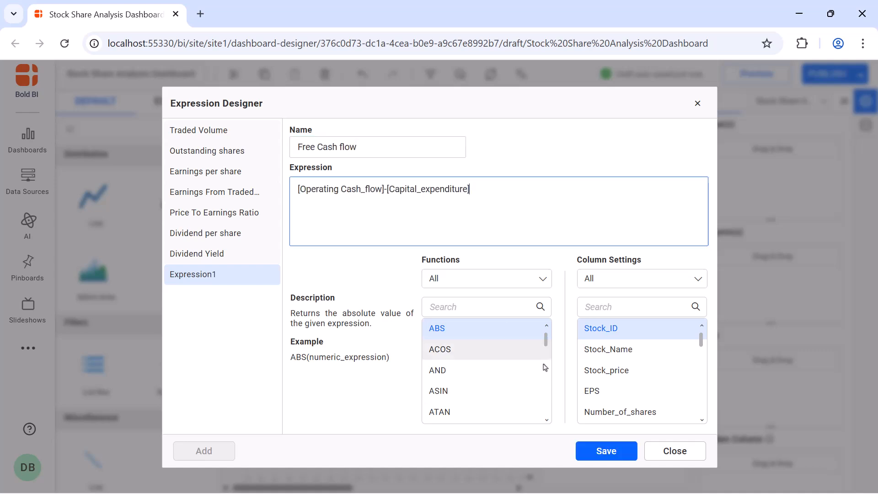
pyautogui.click(606, 451)
# Create and save an expression named "ROE" with the formula [Revenue]/[Stakeholders_equity].
pyautogui.click(219, 447)
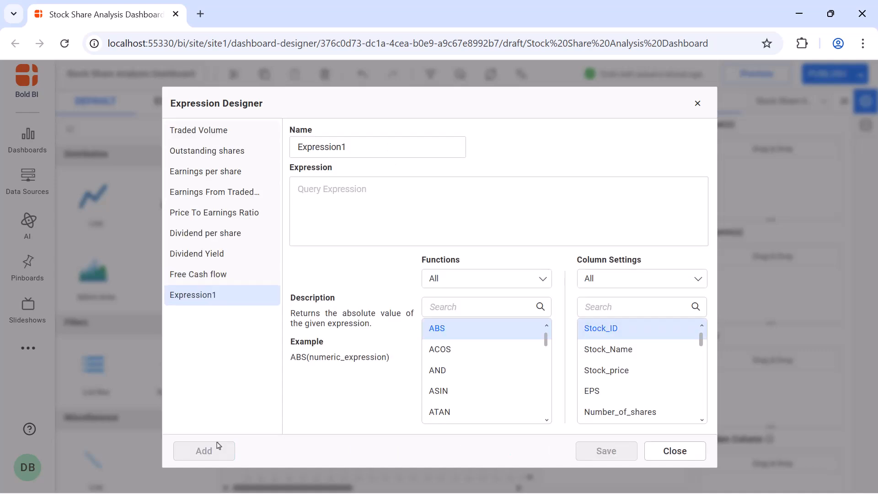
pyautogui.click(383, 149)
pyautogui.doubleClick(384, 151)
pyautogui.write('ROE')
pyautogui.click(386, 182)
pyautogui.write('[Revenue]/[Stakeholders_equity]')
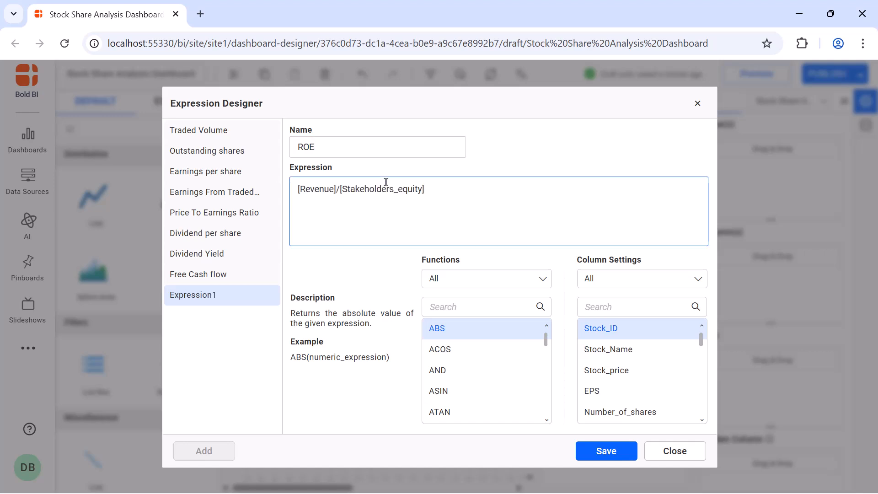
pyautogui.click(603, 450)
# Create and save an expression named "Pay Out Ratio" with the formula (SUM([Dividents])/SUM([Revenue])), and close the Expression Designer.
pyautogui.click(192, 450)
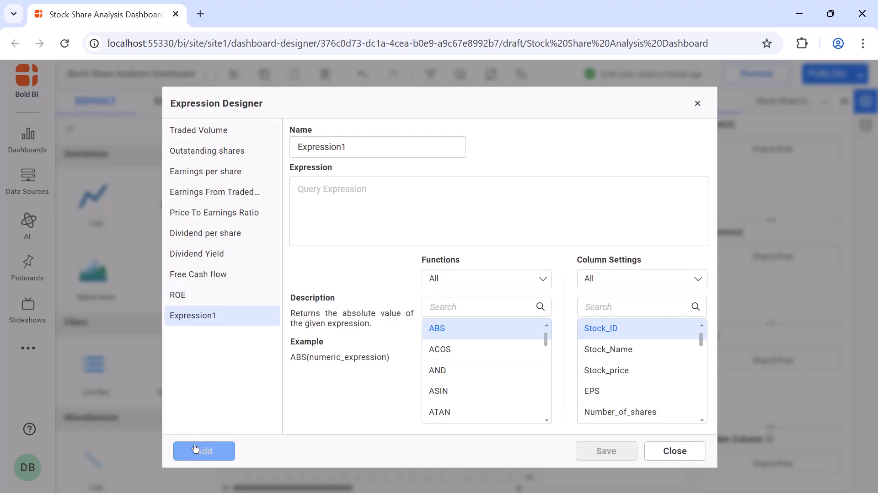
pyautogui.click(356, 150)
pyautogui.doubleClick(356, 150)
pyautogui.write('Pay Out Ratio')
pyautogui.click(355, 183)
pyautogui.write('(SUM([Dividents])/SUM([Revenue]))')
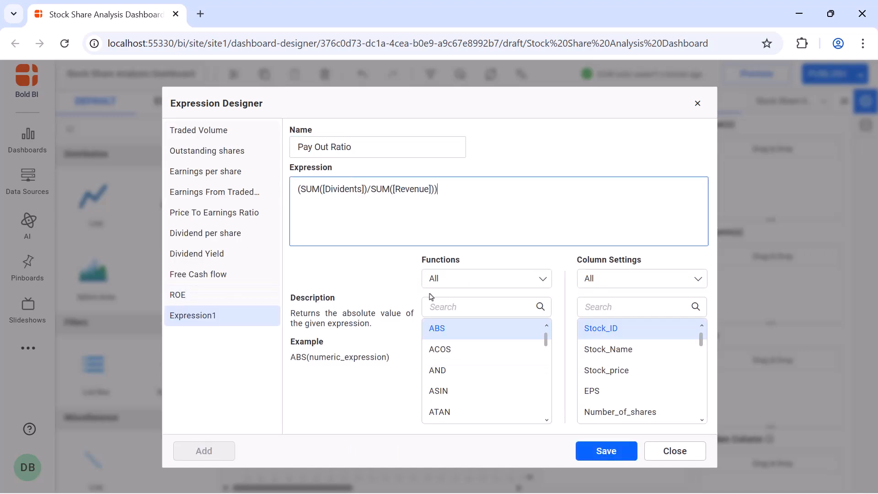
pyautogui.click(582, 452)
pyautogui.click(696, 109)
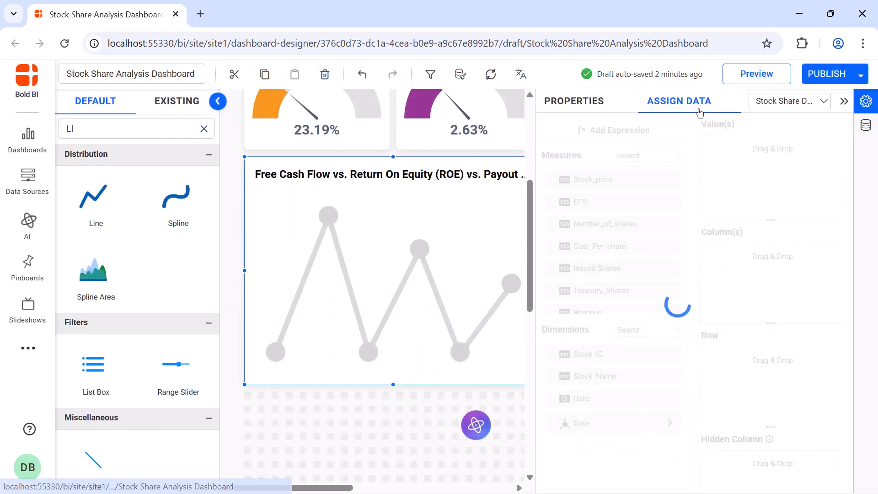
# Add the Free Cash flow measure to the line chart's values and apply a format type in its measure formatting.
pyautogui.scroll(-5, 682, 310)
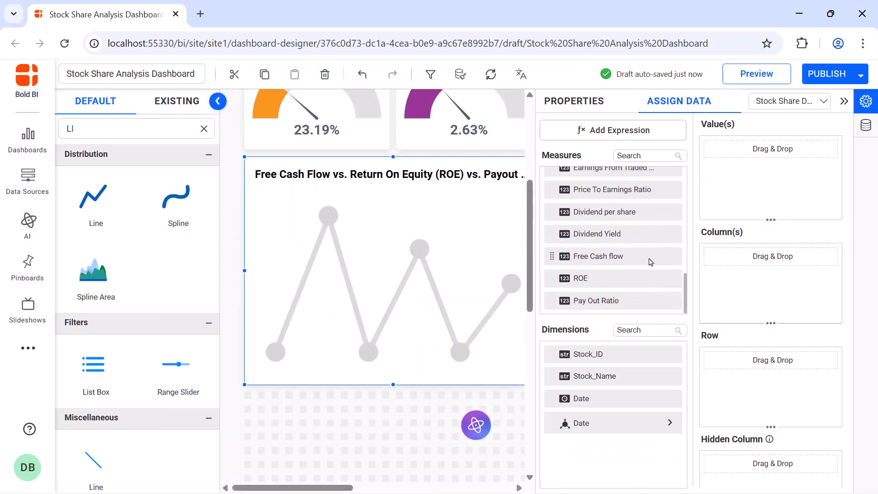
pyautogui.moveTo(653, 257); pyautogui.dragTo(715, 149)
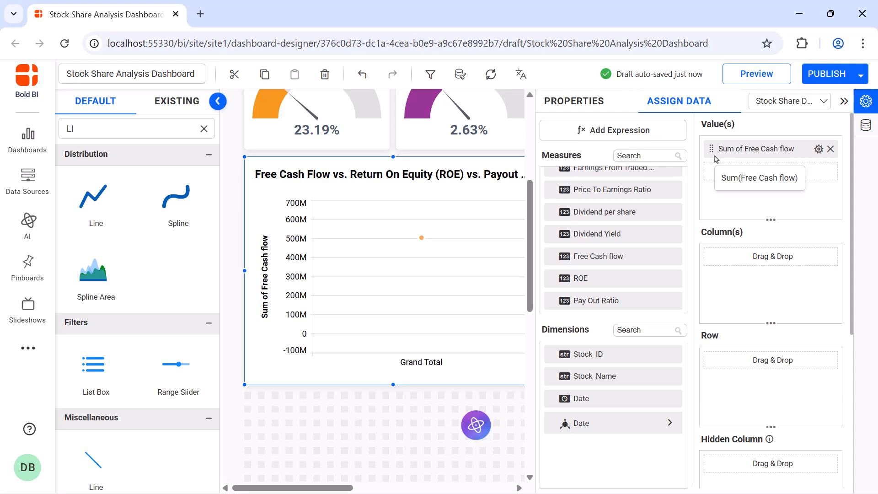
pyautogui.click(819, 148)
pyautogui.click(776, 392)
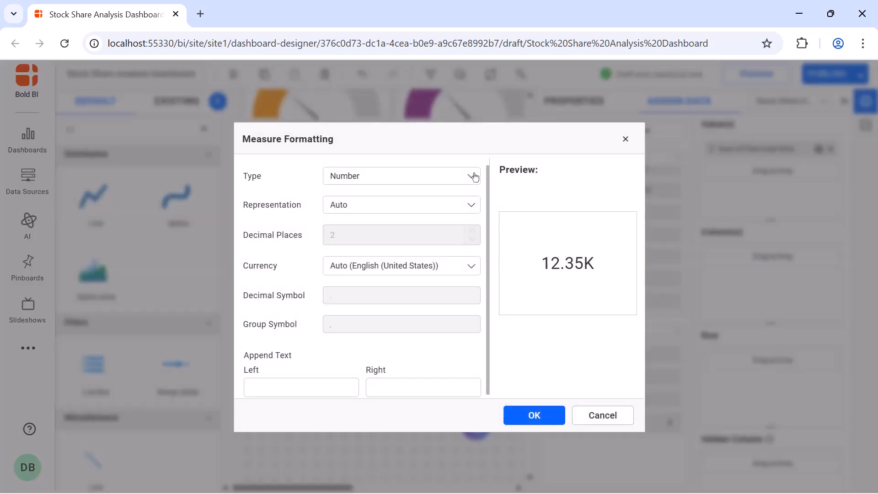
pyautogui.click(474, 177)
pyautogui.click(462, 197)
pyautogui.click(533, 415)
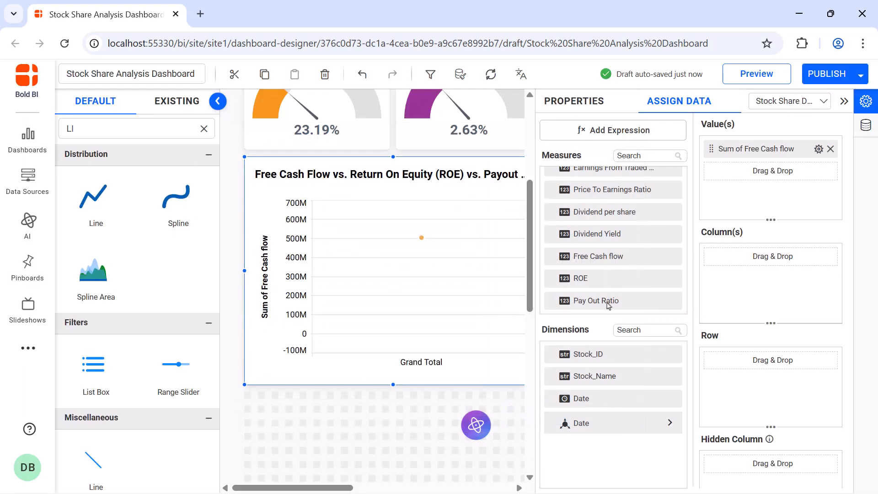
# Add ROE to the line chart's values, aggregated as Avg and formatted with "%" appended on the right.
pyautogui.moveTo(594, 278); pyautogui.dragTo(705, 197)
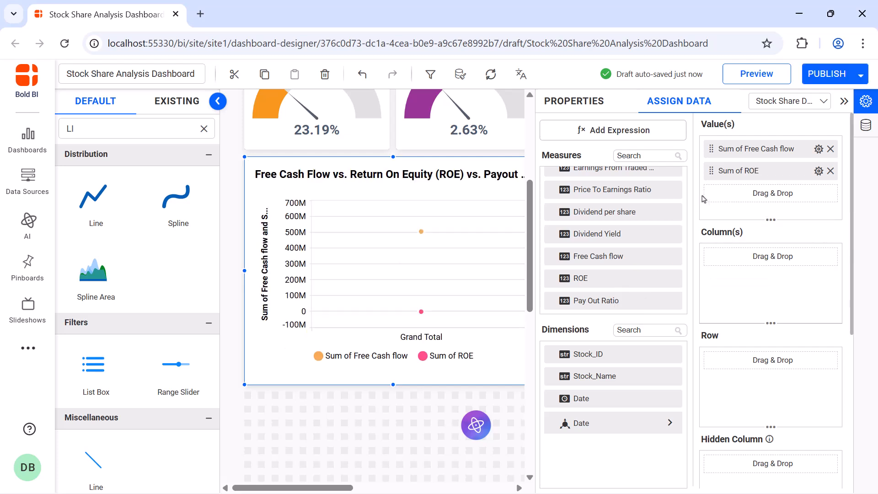
pyautogui.click(819, 171)
pyautogui.click(804, 274)
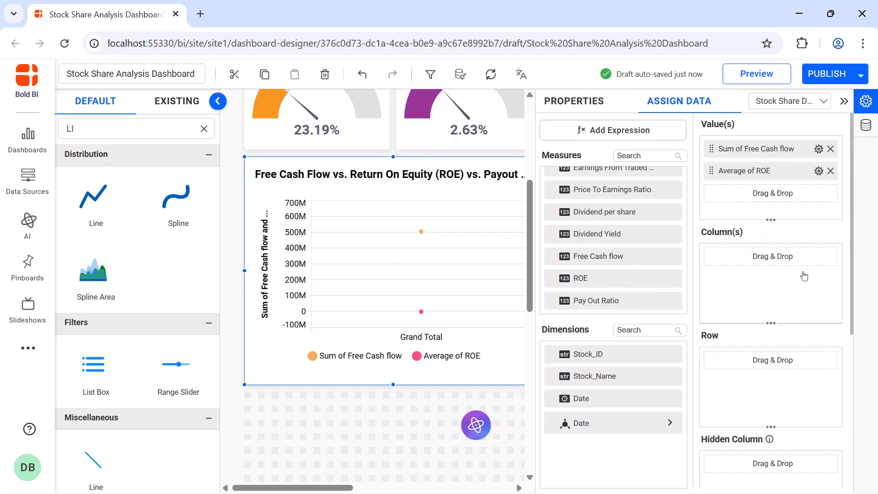
pyautogui.click(819, 171)
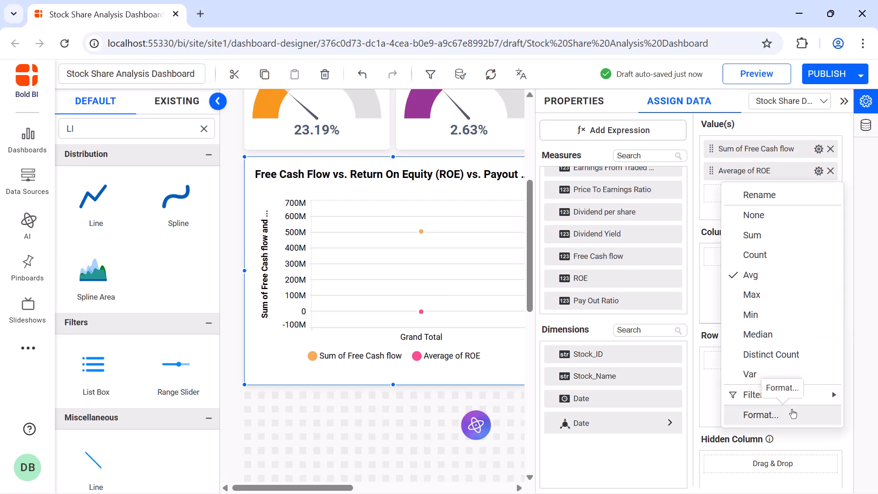
pyautogui.click(793, 415)
pyautogui.click(478, 386)
pyautogui.write('%')
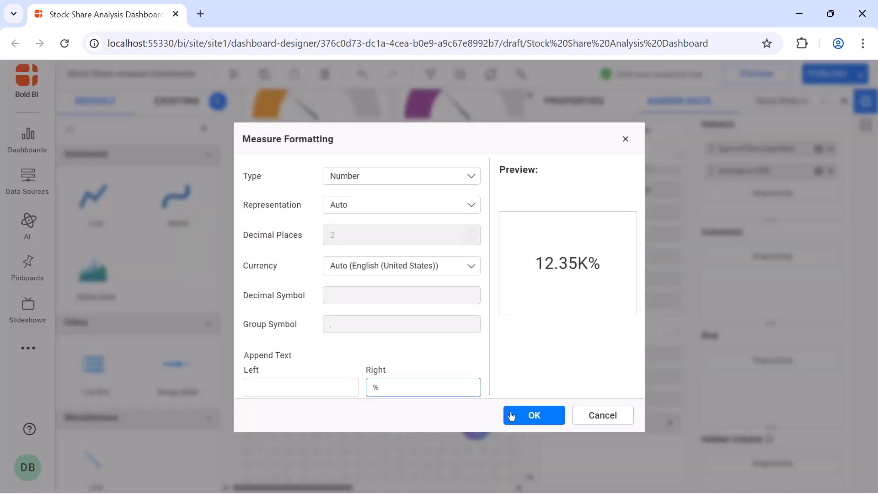
pyautogui.click(526, 414)
# Add Pay Out Ratio to the line chart's values and format it with "%" appended on the right.
pyautogui.moveTo(594, 301); pyautogui.dragTo(708, 199)
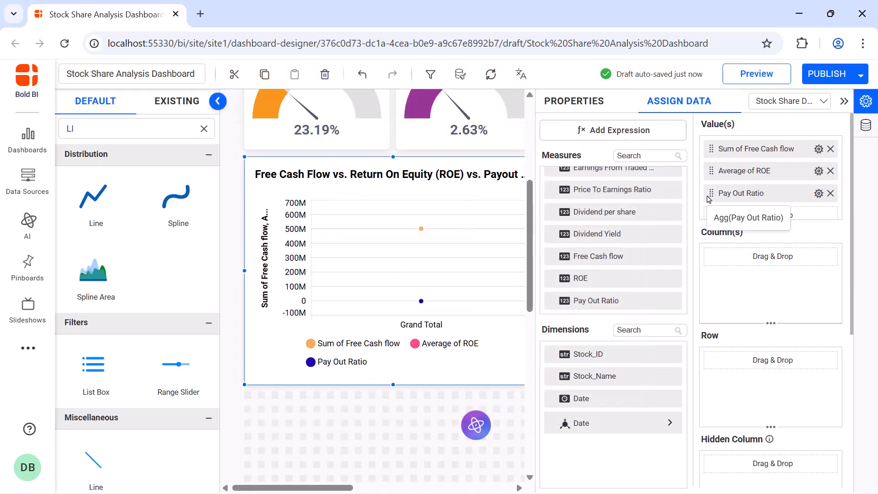
pyautogui.click(819, 194)
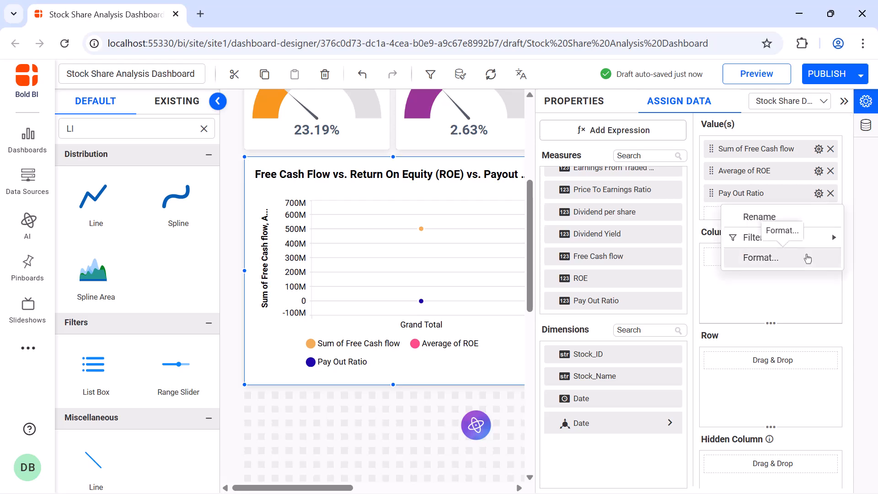
pyautogui.click(757, 255)
pyautogui.click(472, 384)
pyautogui.write('%')
pyautogui.click(526, 415)
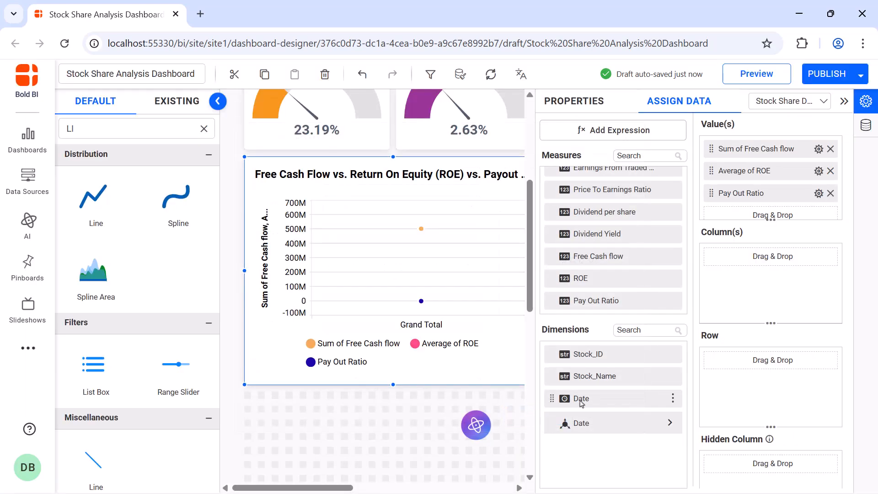
# Assign the Date dimension to the line chart's columns and group it by Month Year.
pyautogui.moveTo(581, 403); pyautogui.dragTo(708, 282)
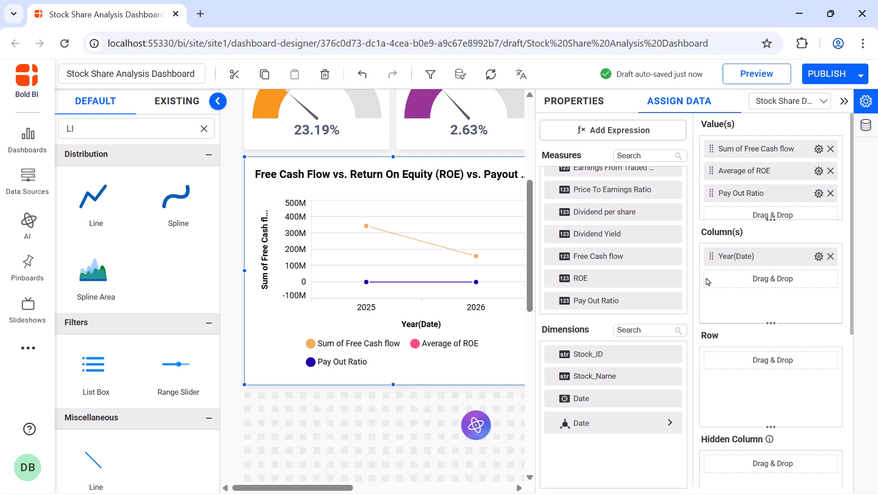
pyautogui.click(819, 256)
pyautogui.moveTo(762, 420)
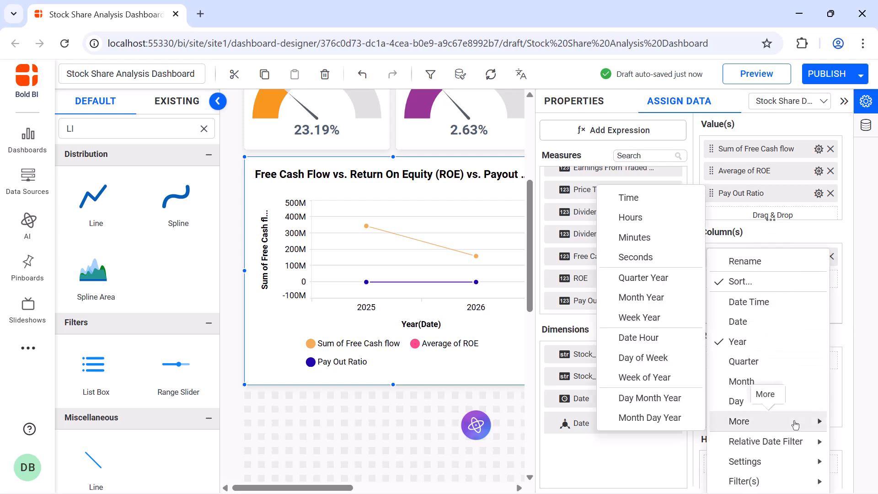
pyautogui.click(649, 298)
# Apply a relative date filter to the chart's date column with a Month range covering the last 6 months.
pyautogui.click(818, 256)
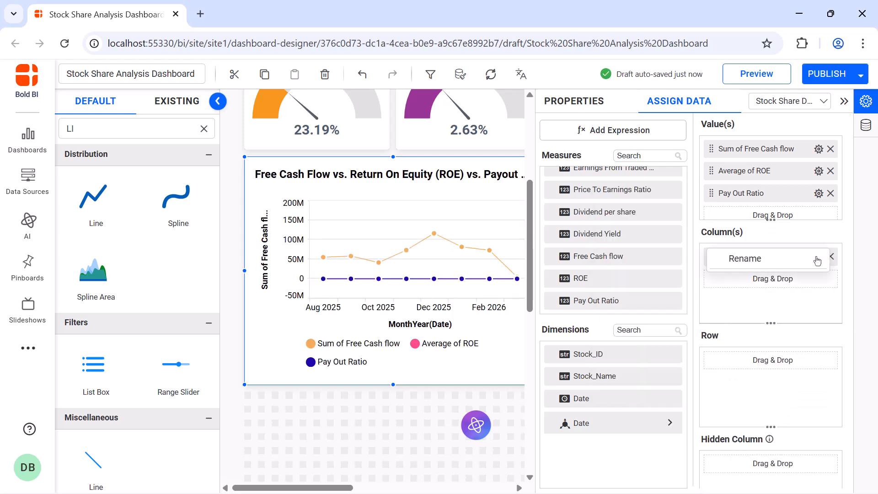
pyautogui.moveTo(783, 440)
pyautogui.click(690, 443)
pyautogui.click(454, 214)
pyautogui.click(432, 281)
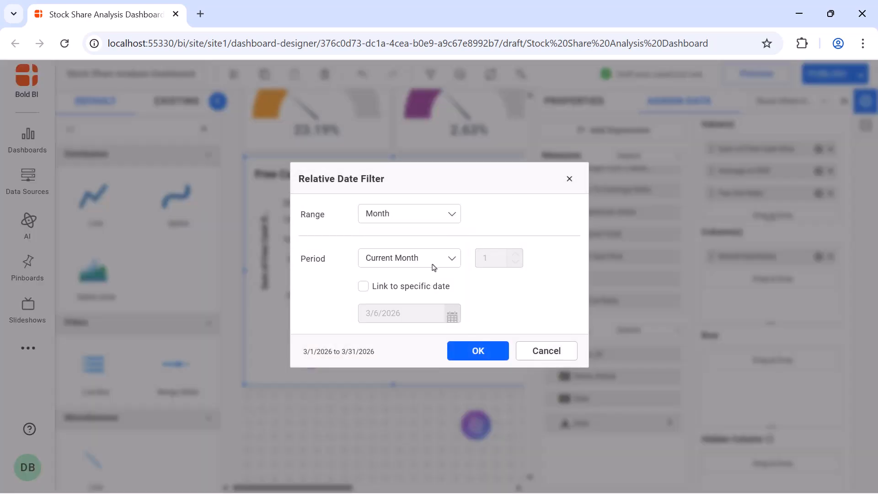
pyautogui.click(435, 258)
pyautogui.click(429, 307)
pyautogui.click(504, 263)
pyautogui.write('6')
pyautogui.click(479, 375)
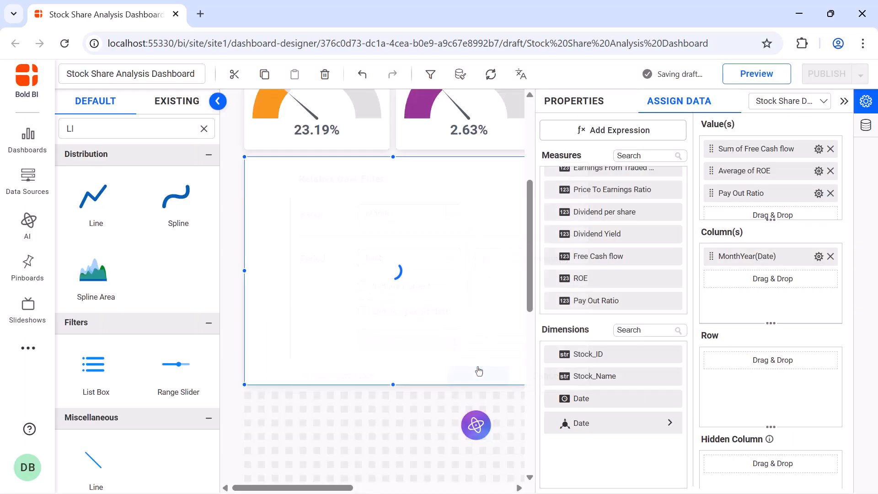
# Set the Free Cash flow series to the Column chart type and plot it on the secondary axis.
pyautogui.click(574, 102)
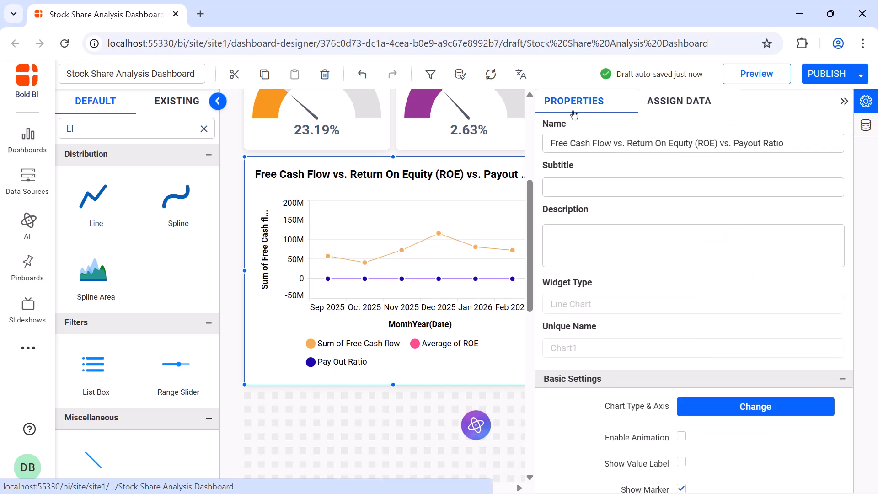
pyautogui.scroll(-5, 765, 176)
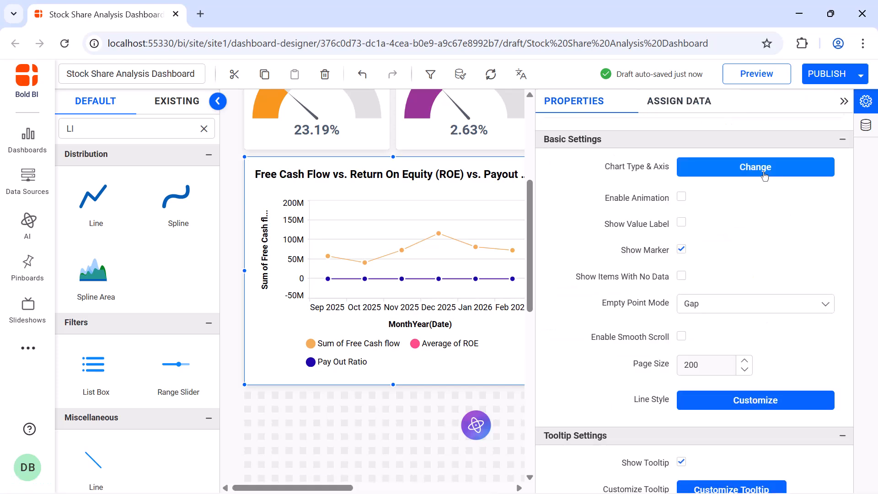
pyautogui.click(765, 175)
pyautogui.click(466, 219)
pyautogui.click(453, 247)
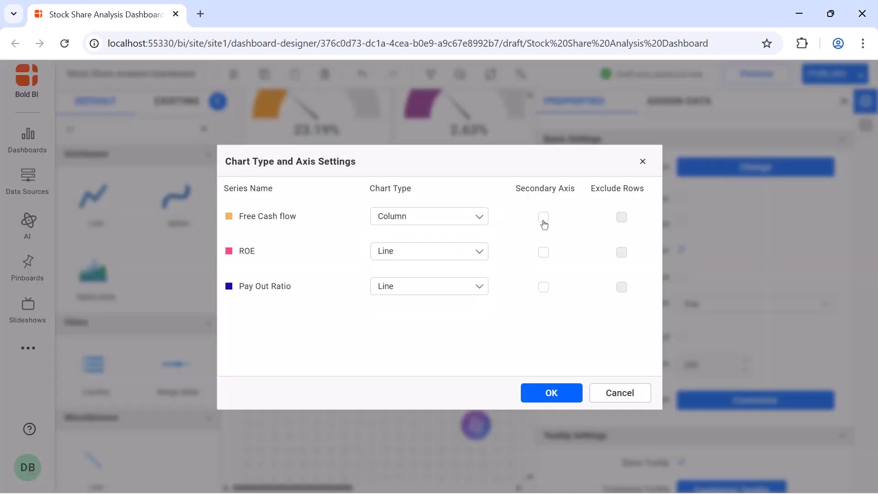
pyautogui.click(543, 217)
pyautogui.click(551, 393)
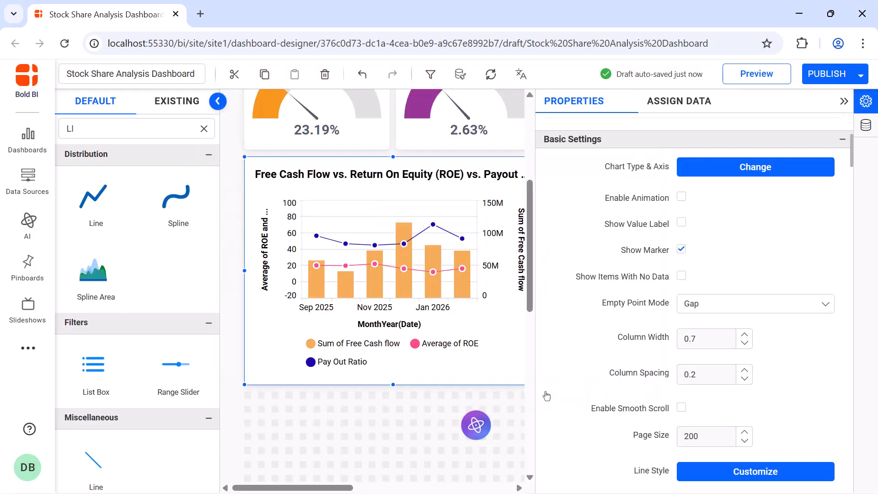
# Enable animation and value labels in the chart's basic settings.
pyautogui.click(682, 199)
pyautogui.click(682, 225)
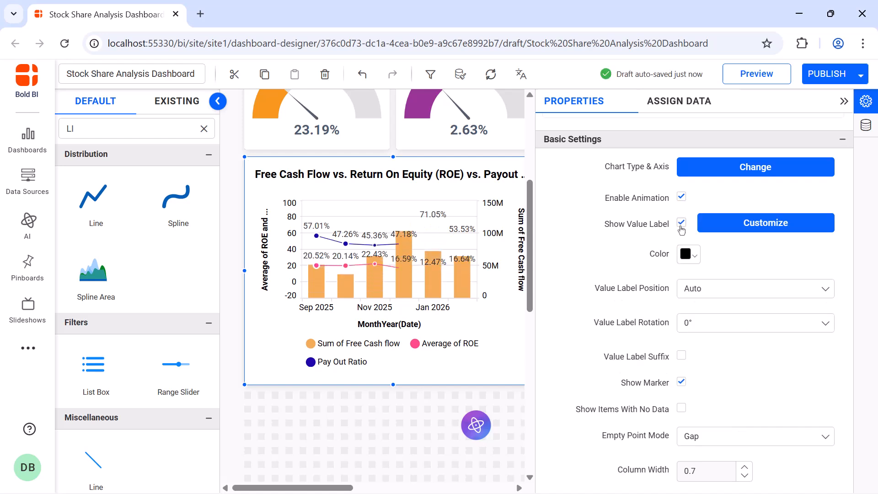
# Set the chart legend's position to Top and its shape to Series Type.
pyautogui.scroll(-10, 684, 187)
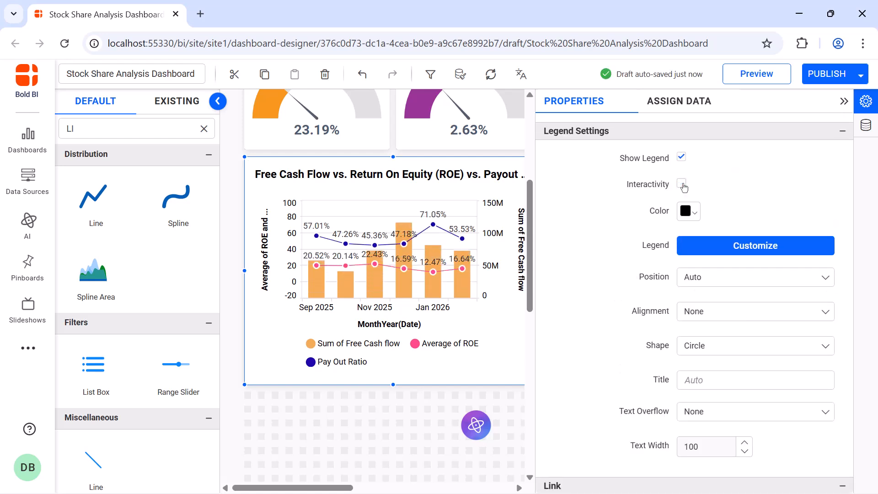
pyautogui.click(712, 275)
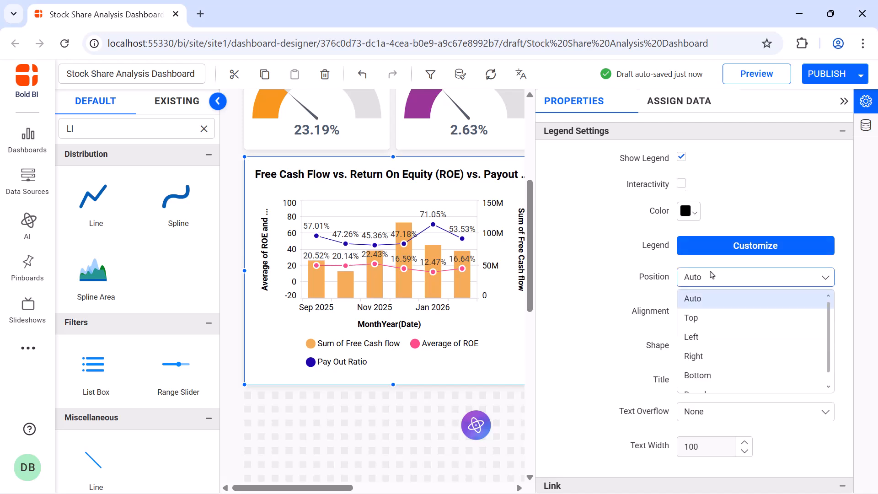
pyautogui.click(715, 317)
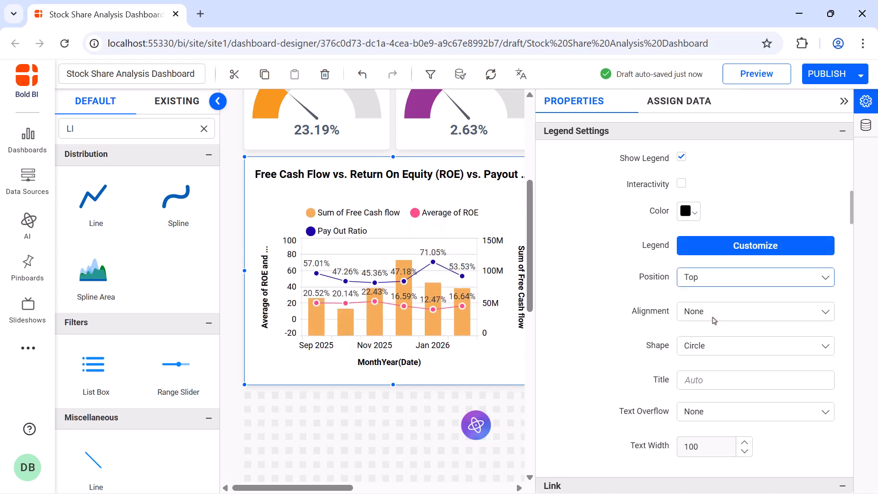
pyautogui.click(715, 344)
pyautogui.click(719, 385)
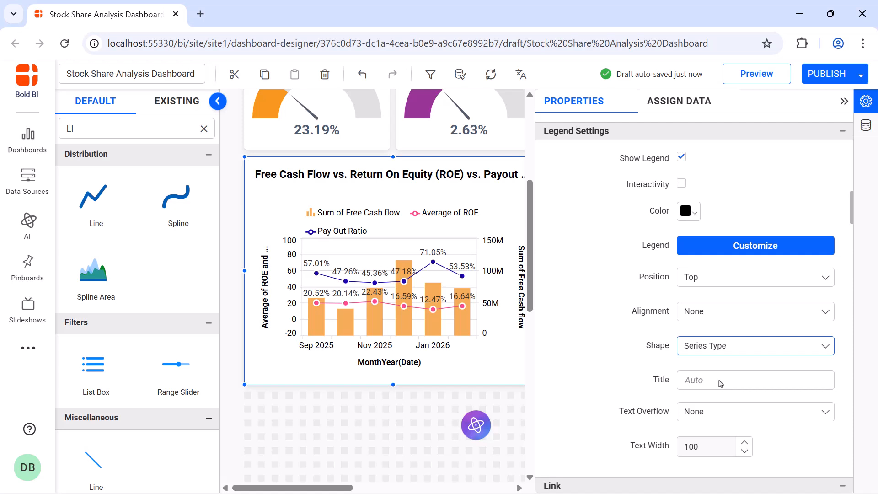
# Hide the axis titles of the chart's category, primary value and secondary value axes.
pyautogui.scroll(-10, 684, 270)
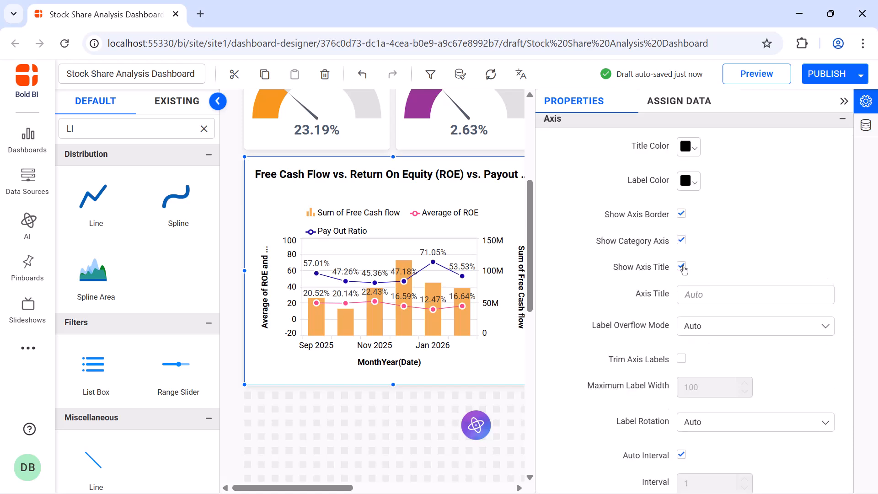
pyautogui.click(684, 269)
pyautogui.scroll(-3, 682, 348)
pyautogui.click(683, 425)
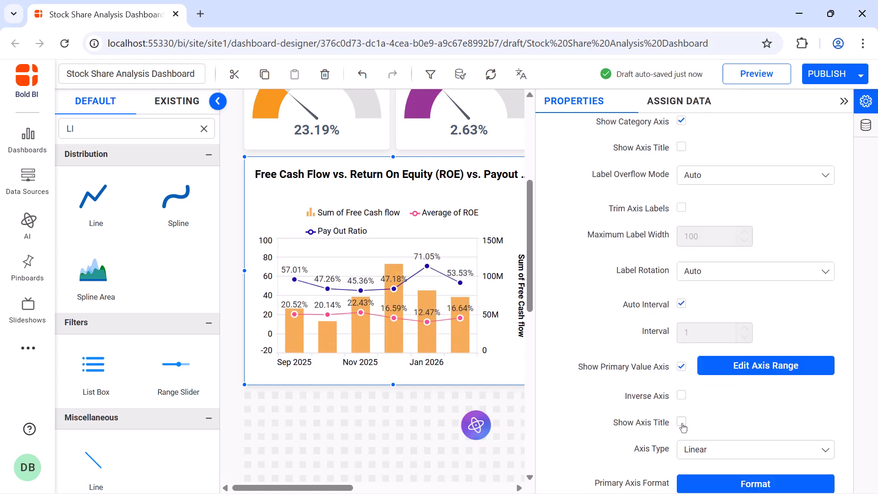
pyautogui.scroll(-5, 684, 427)
pyautogui.click(681, 347)
# Turn off automatic title font sizing for the chart and set the title font size to 16.
pyautogui.scroll(-10, 682, 293)
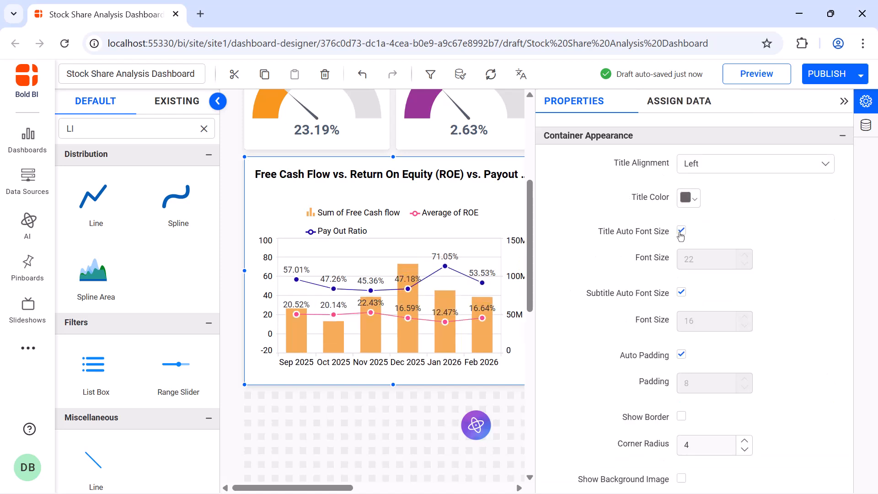
pyautogui.click(681, 232)
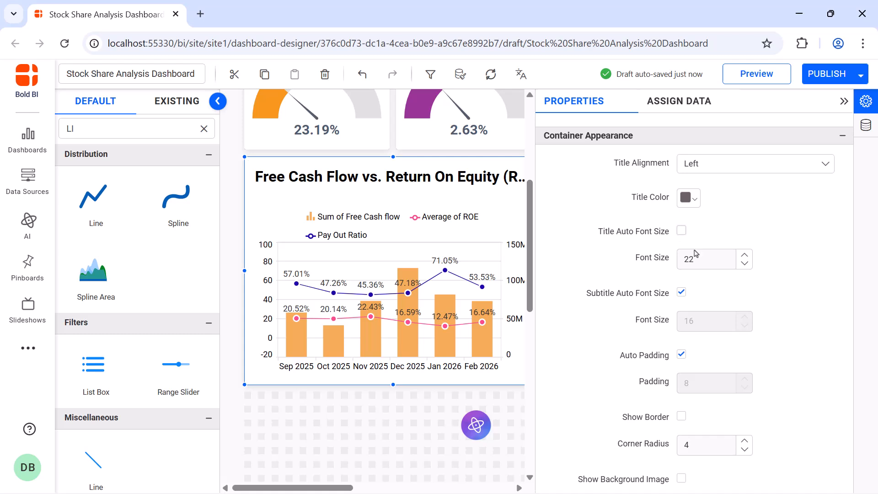
pyautogui.doubleClick(699, 257)
pyautogui.write('16')
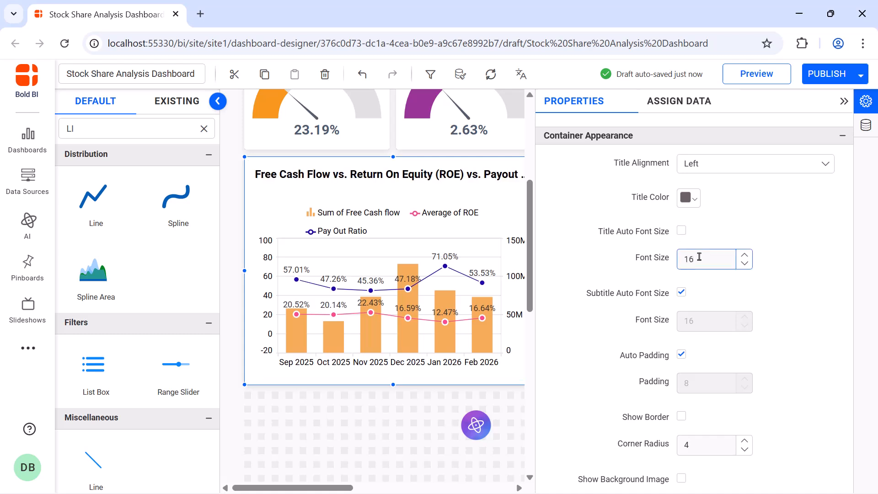
# Add a Combo Chart widget beneath the Annual Dividends tree map and size it to fill the space beside the free cash flow chart.
pyautogui.click(843, 105)
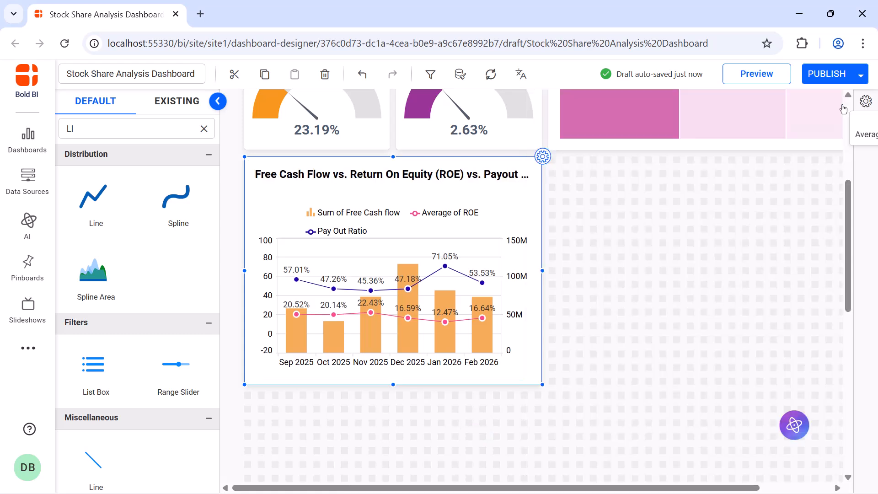
pyautogui.click(204, 128)
pyautogui.write('combo')
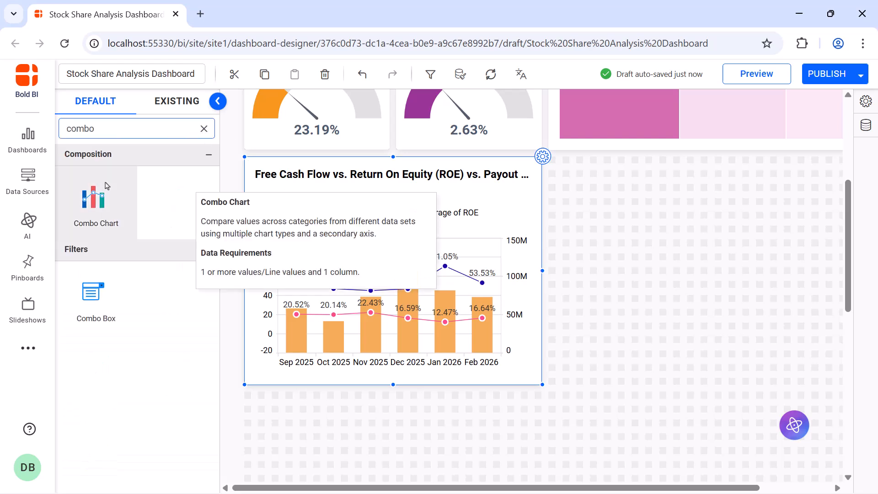
pyautogui.moveTo(106, 185); pyautogui.dragTo(558, 162)
pyautogui.moveTo(627, 231); pyautogui.dragTo(816, 379)
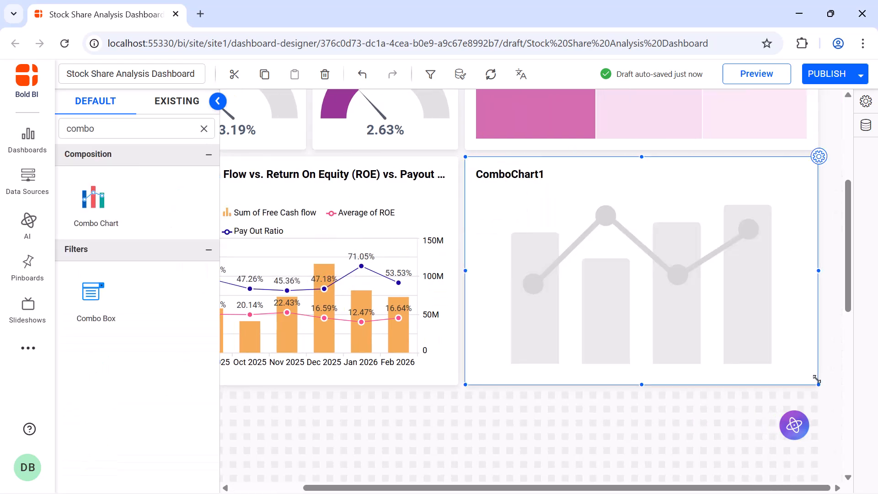
# Rename the new combo chart as Market Capitalization vs. Stock Price.
pyautogui.click(819, 157)
pyautogui.click(805, 143)
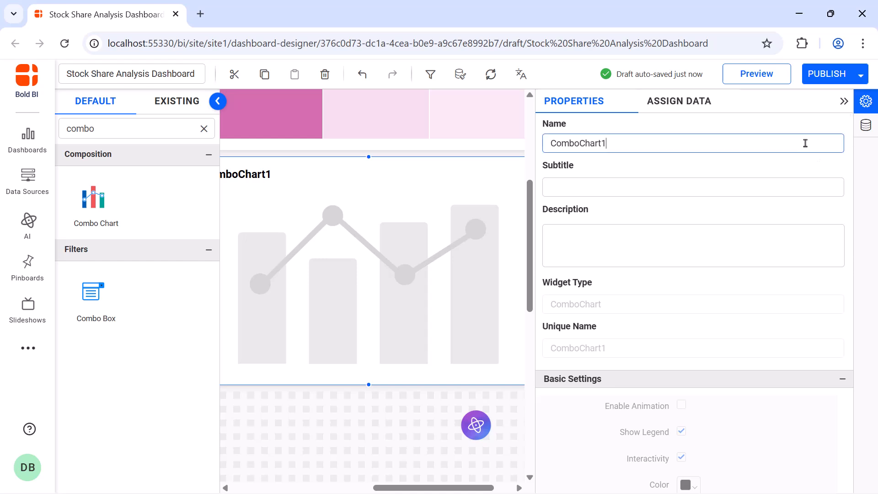
pyautogui.hotkey('ctrl', 'a')
pyautogui.write('Market Capitalization vs. Stock Price')
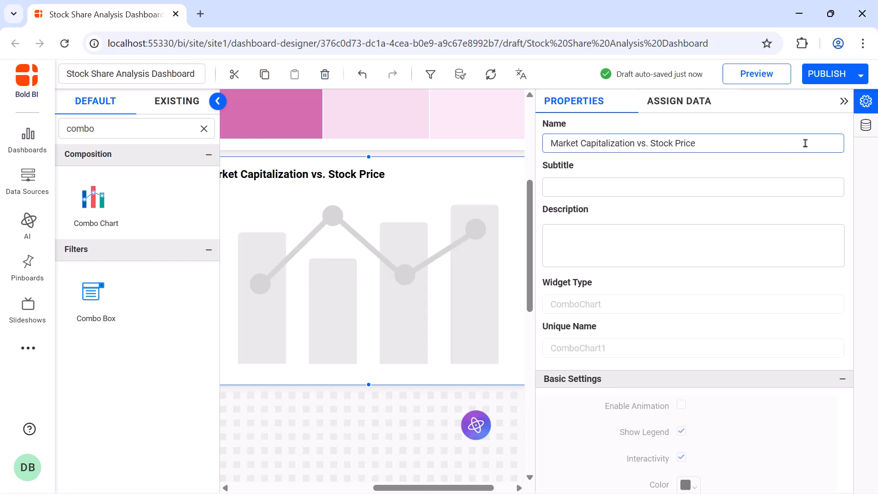
# Create a Market Capitalization expression defined as [Stock_price]*[Outstanding shares] and save it.
pyautogui.click(677, 101)
pyautogui.click(661, 129)
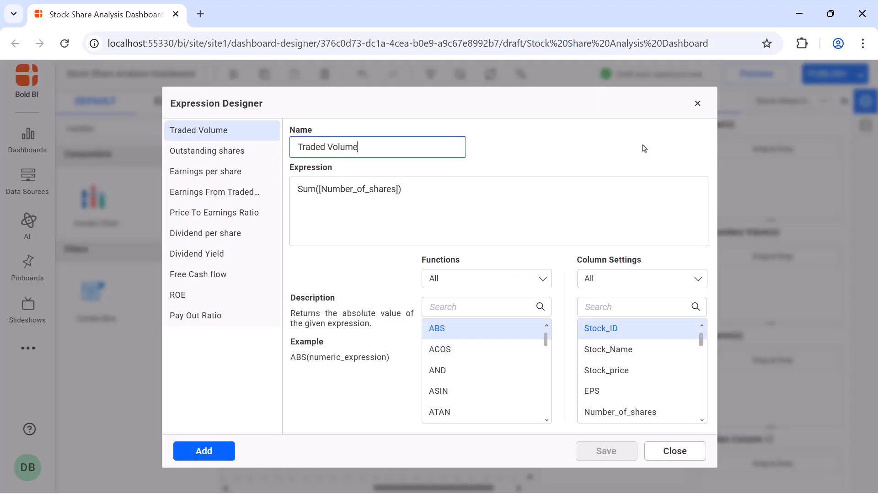
pyautogui.click(226, 458)
pyautogui.doubleClick(379, 148)
pyautogui.write('Market Capitalization')
pyautogui.click(380, 187)
pyautogui.write('[Stock_price]*[Outstanding shares]')
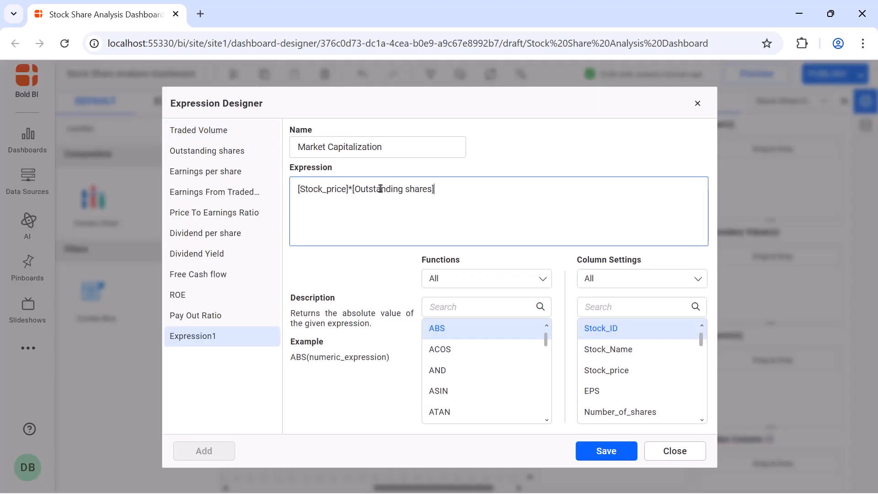
pyautogui.click(607, 450)
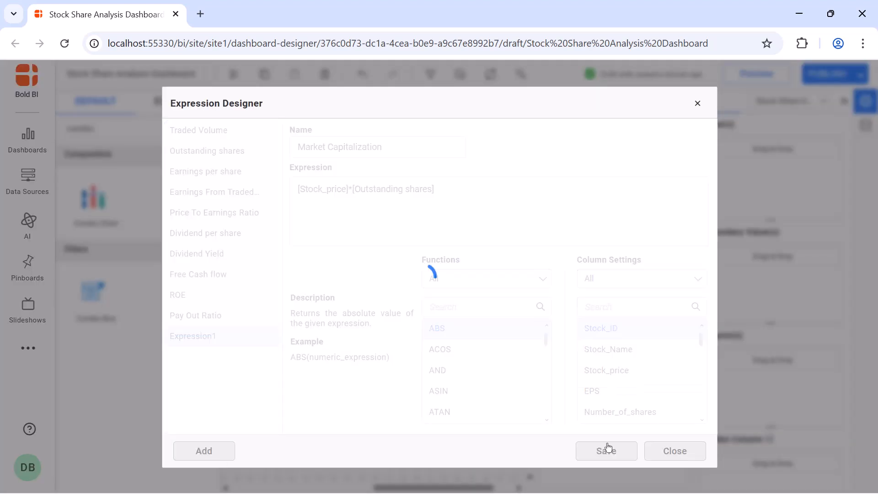
pyautogui.click(696, 105)
# Assign the Market Capitalization measure to the combo chart's values and format it as Currency.
pyautogui.click(656, 155)
pyautogui.write('ma')
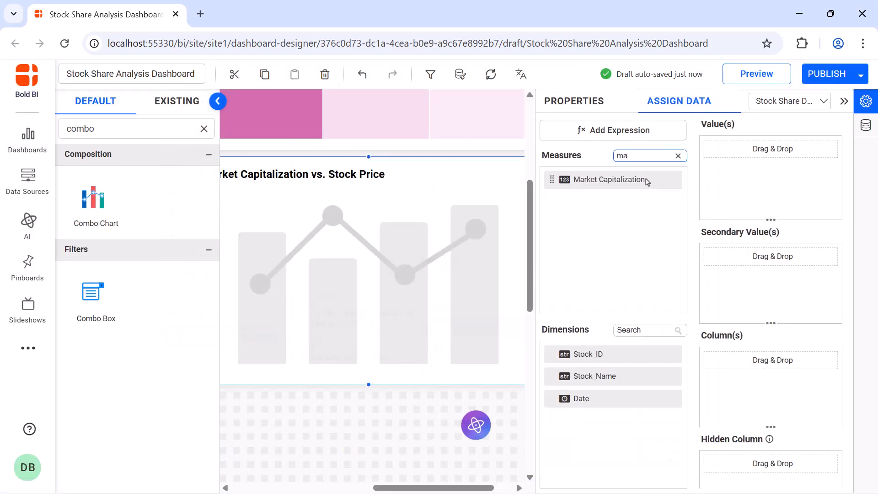
pyautogui.moveTo(608, 179); pyautogui.dragTo(717, 158)
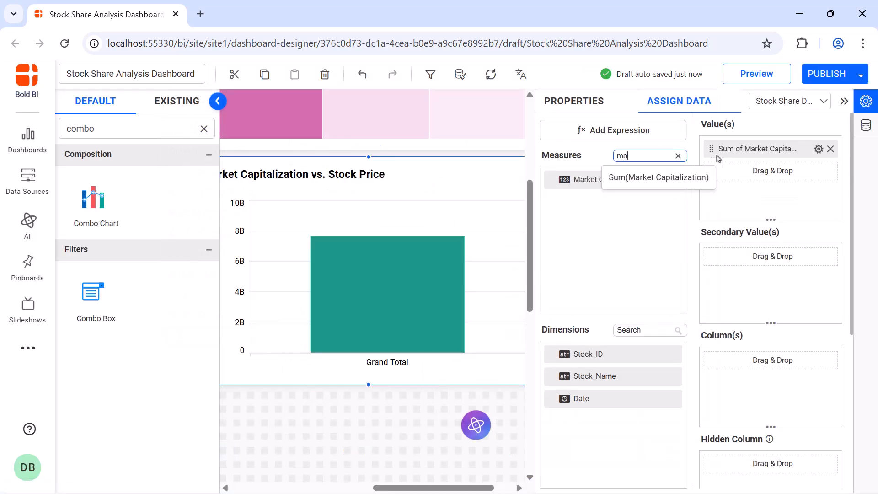
pyautogui.click(819, 149)
pyautogui.click(760, 392)
pyautogui.click(427, 179)
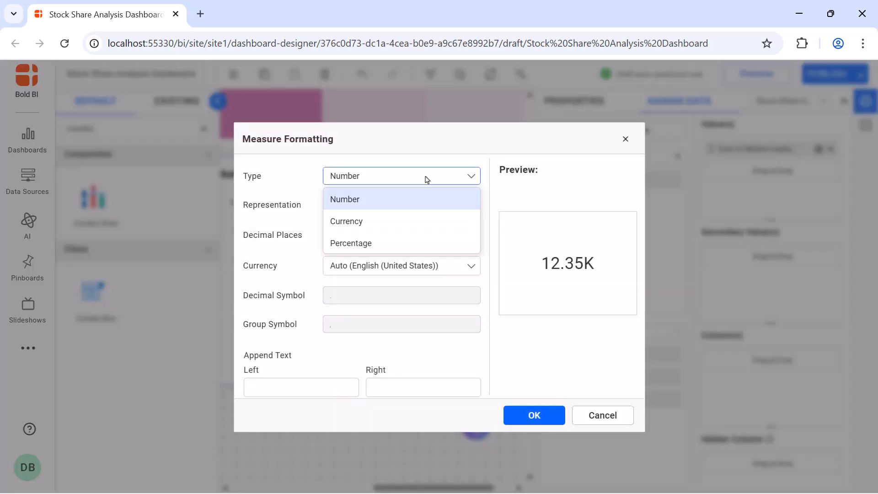
pyautogui.click(346, 221)
pyautogui.click(531, 415)
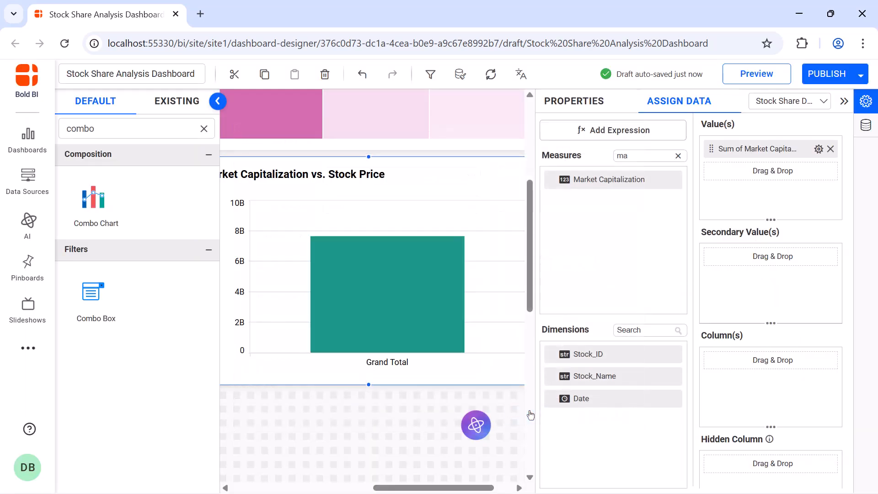
# Assign the Stock_price measure as the combo chart's secondary value and format it as Currency.
pyautogui.click(679, 155)
pyautogui.moveTo(593, 179); pyautogui.dragTo(707, 275)
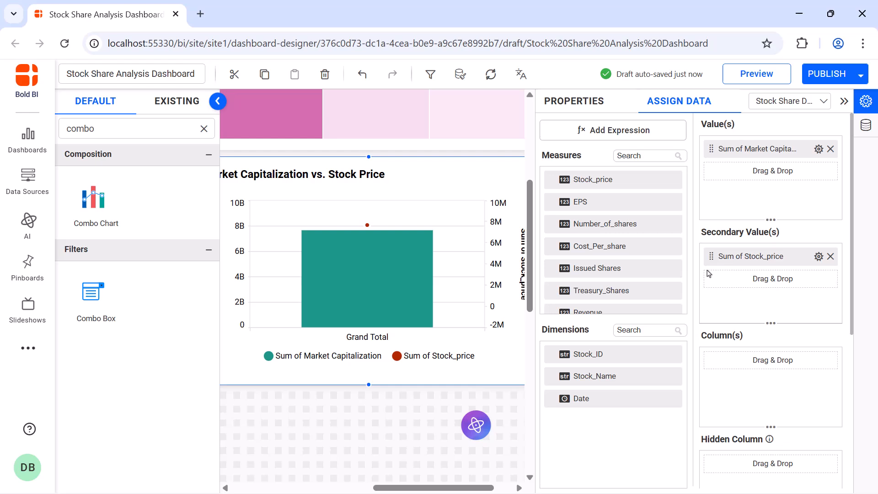
pyautogui.click(819, 256)
pyautogui.click(760, 479)
pyautogui.click(402, 176)
pyautogui.click(446, 224)
pyautogui.click(527, 411)
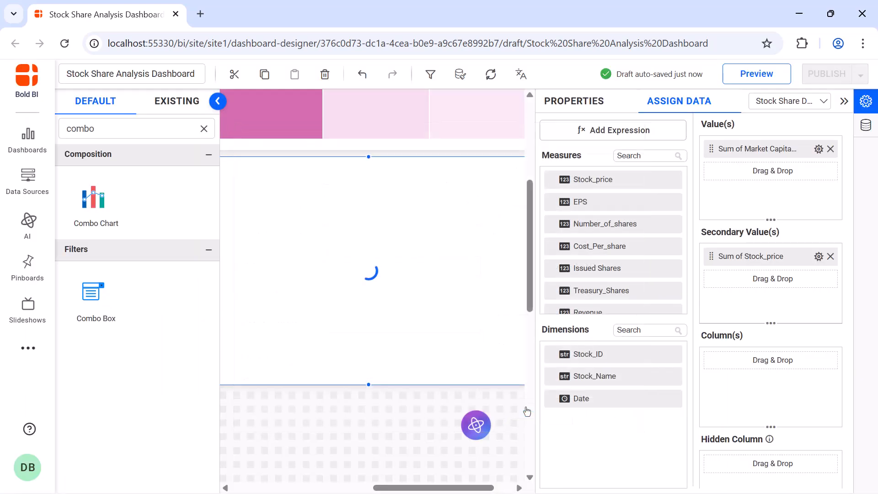
# Assign Date as the combo chart's column and group it by month and year.
pyautogui.moveTo(551, 401); pyautogui.dragTo(716, 392)
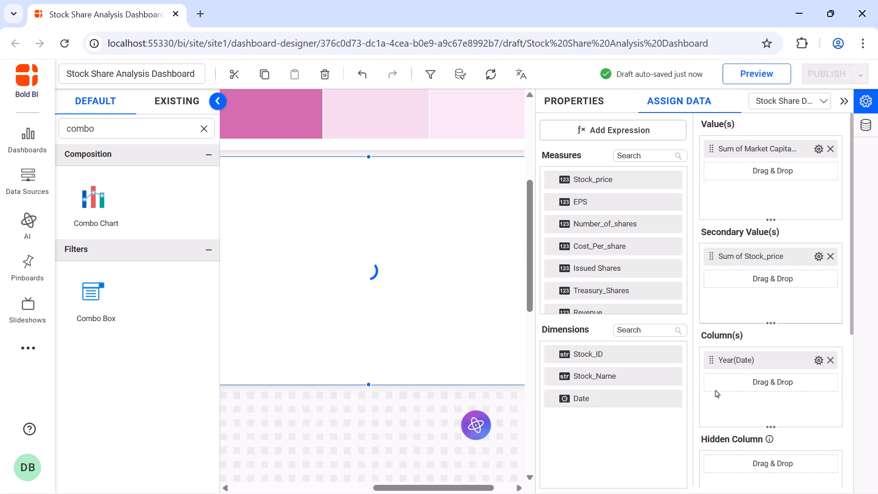
pyautogui.click(819, 360)
pyautogui.moveTo(748, 276)
pyautogui.click(641, 265)
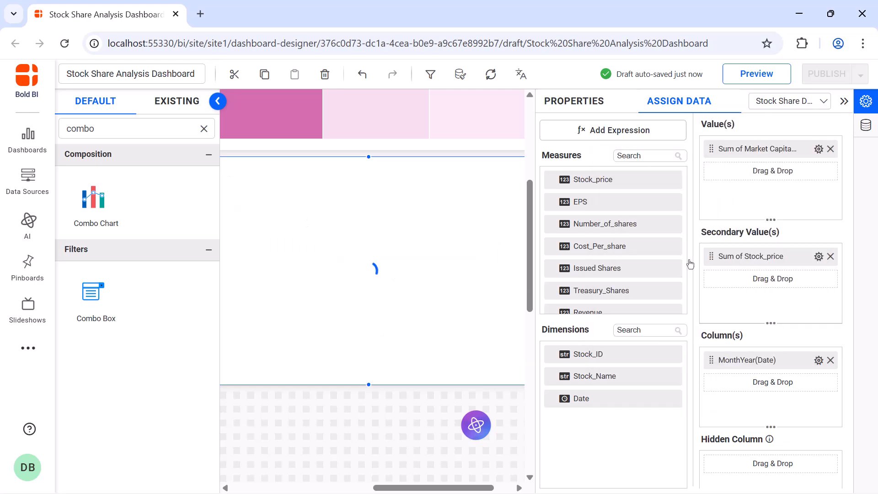
# Apply a relative date filter to the chart's Date column with a Month range covering the last 6 months.
pyautogui.click(818, 360)
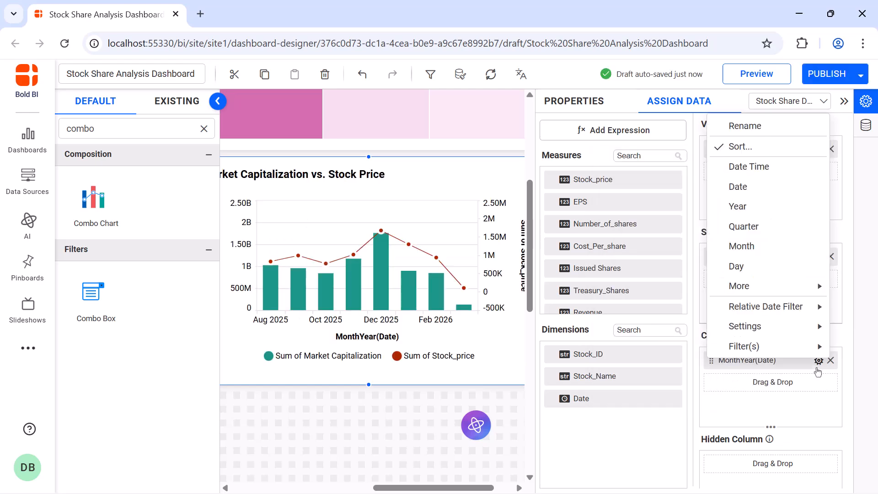
pyautogui.moveTo(737, 306)
pyautogui.click(628, 308)
pyautogui.click(443, 220)
pyautogui.click(426, 282)
pyautogui.click(432, 259)
pyautogui.scroll(-1, 433, 288)
pyautogui.click(432, 302)
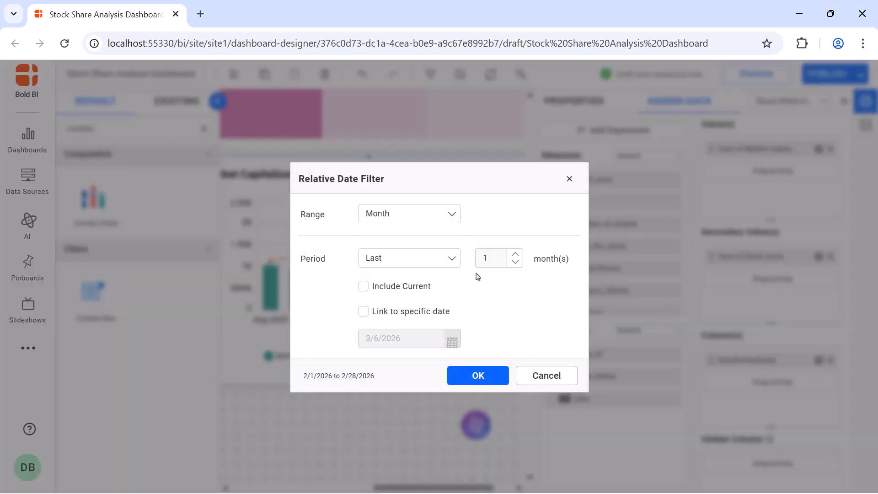
pyautogui.click(491, 260)
pyautogui.write('6')
pyautogui.click(473, 373)
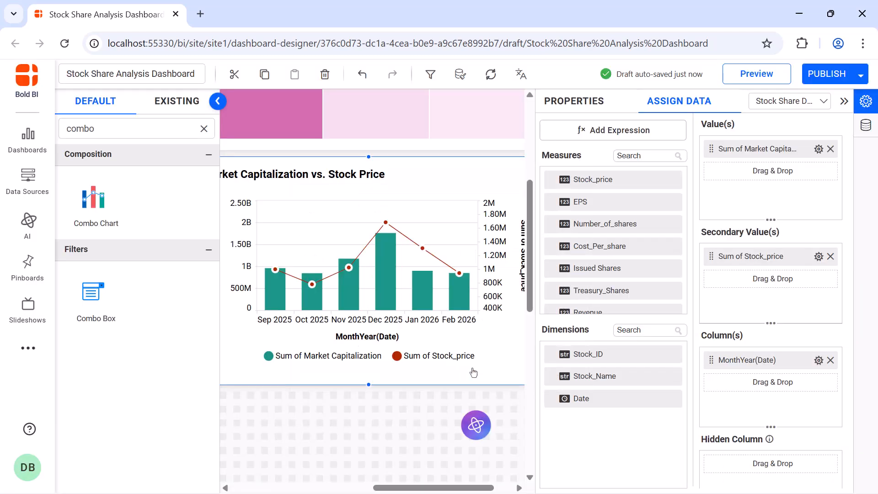
# Set the combo chart's subtitle to Last 6 Months and hide its axis titles.
pyautogui.click(573, 109)
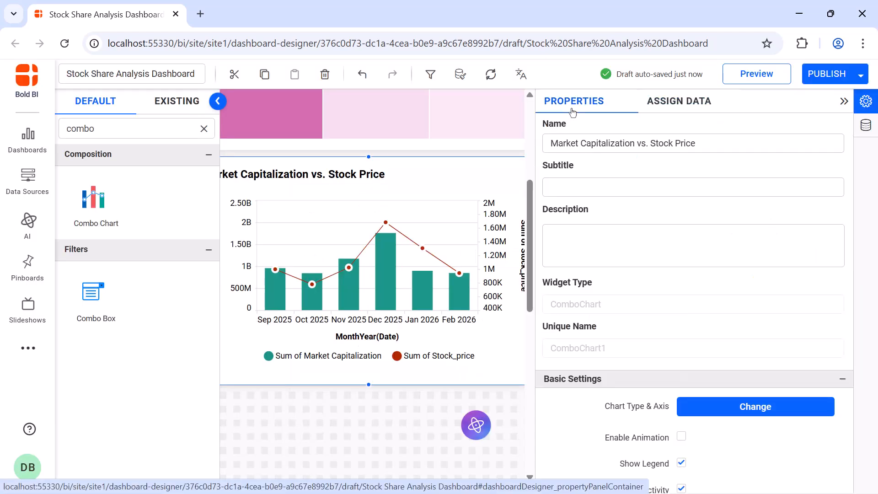
pyautogui.click(844, 101)
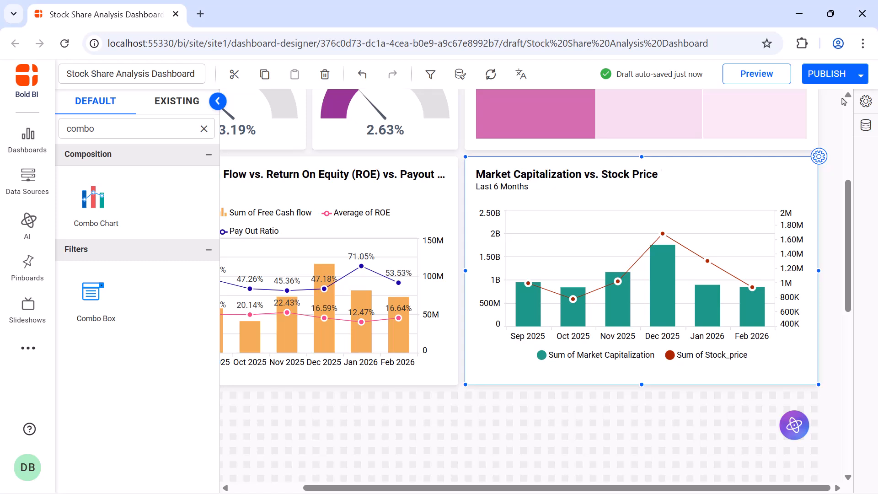
# Preview the dashboard to check the layout and the two lower charts, and return to the designer.
pyautogui.click(762, 81)
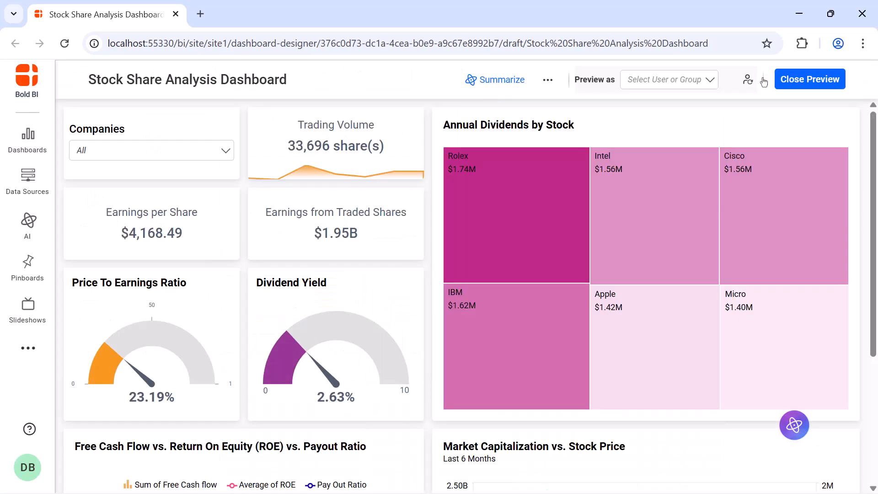
pyautogui.scroll(-4, 809, 127)
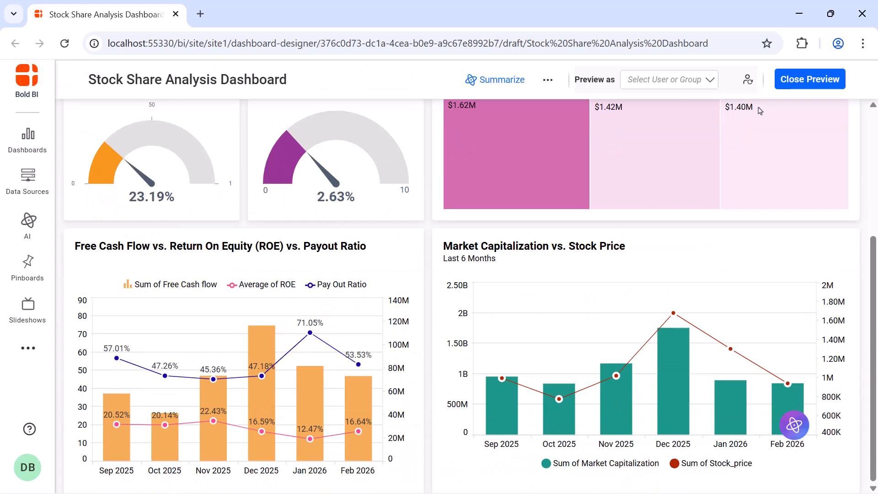
pyautogui.click(808, 80)
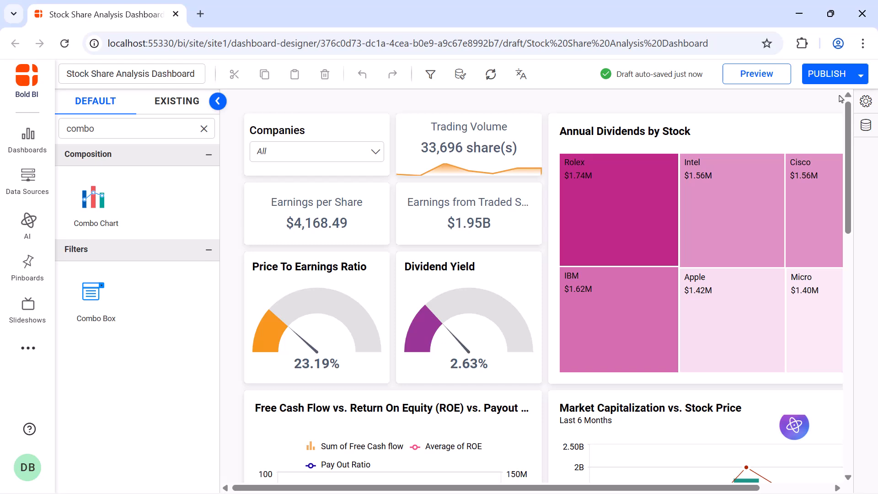
# Publish the Stock Share Analysis Dashboard and open the published version for viewing.
pyautogui.click(840, 79)
pyautogui.click(576, 447)
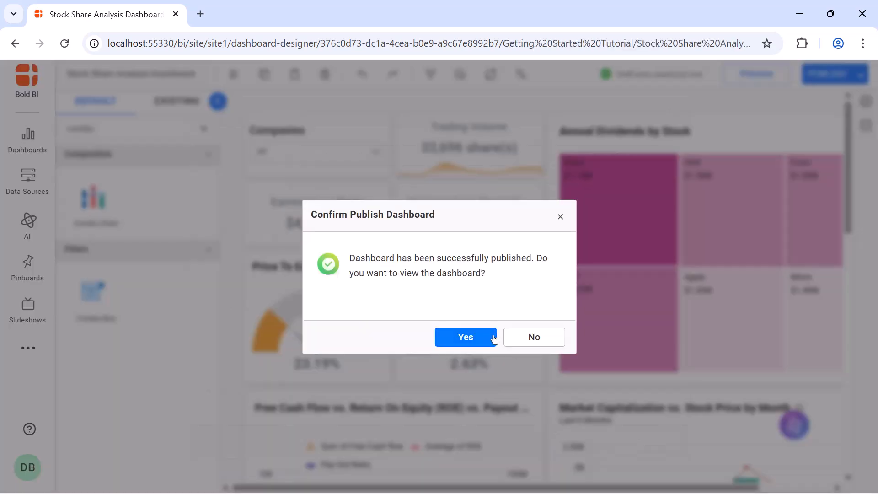
pyautogui.click(495, 339)
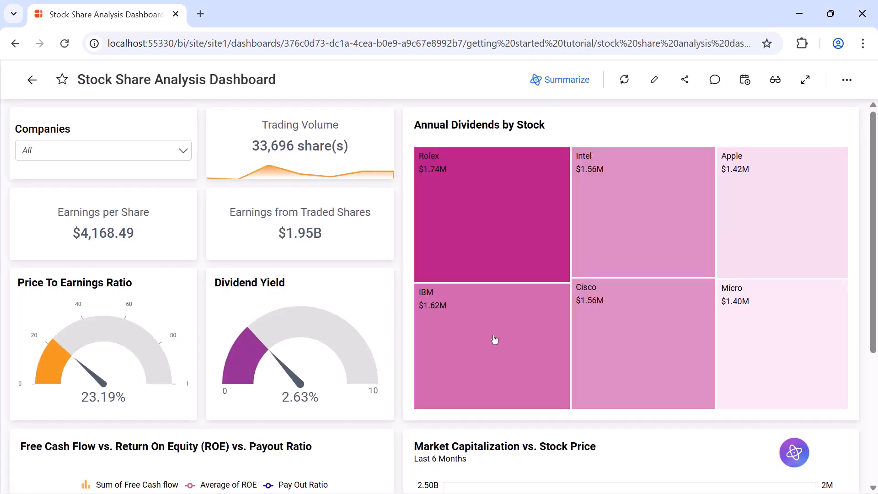